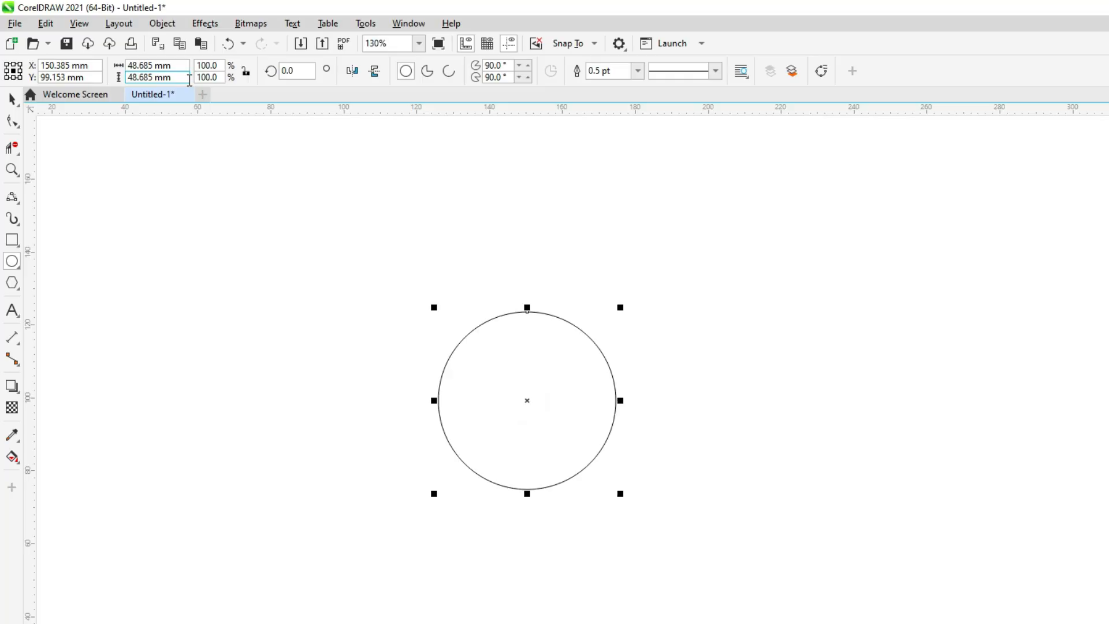
Set the circle's size to 70 mm wide and 100 mm high.
click(180, 63)
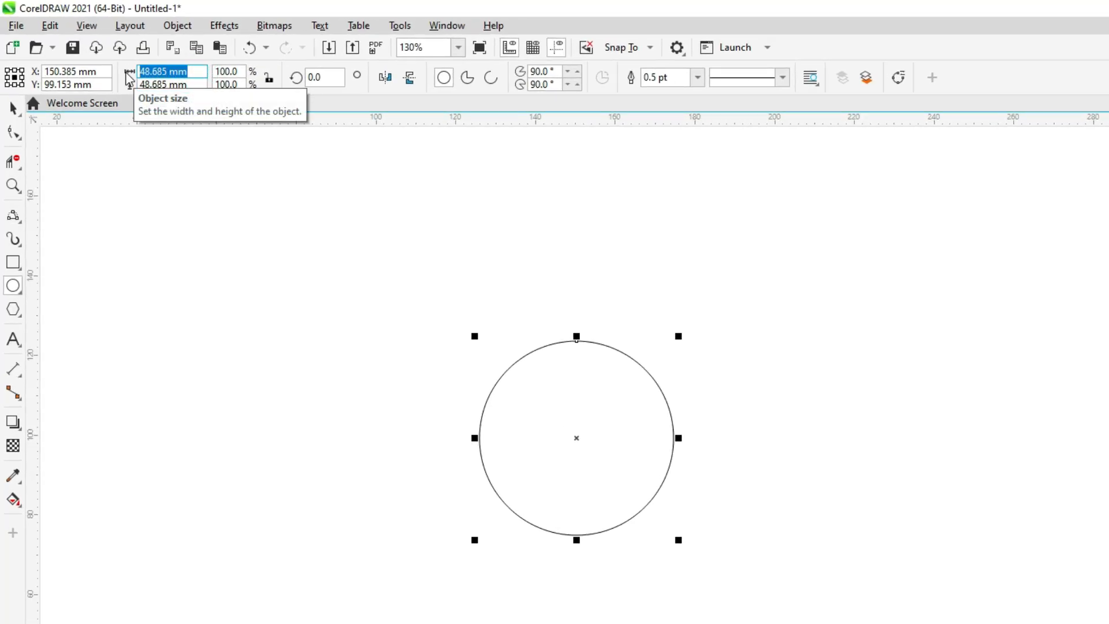
text(1)
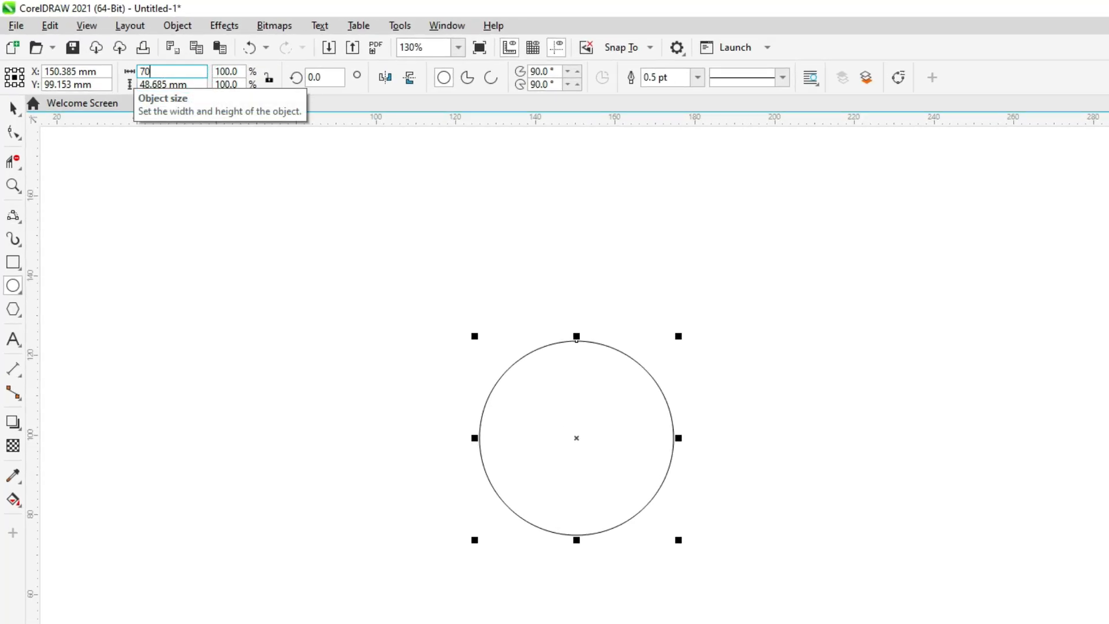
text(100)
key(Return)
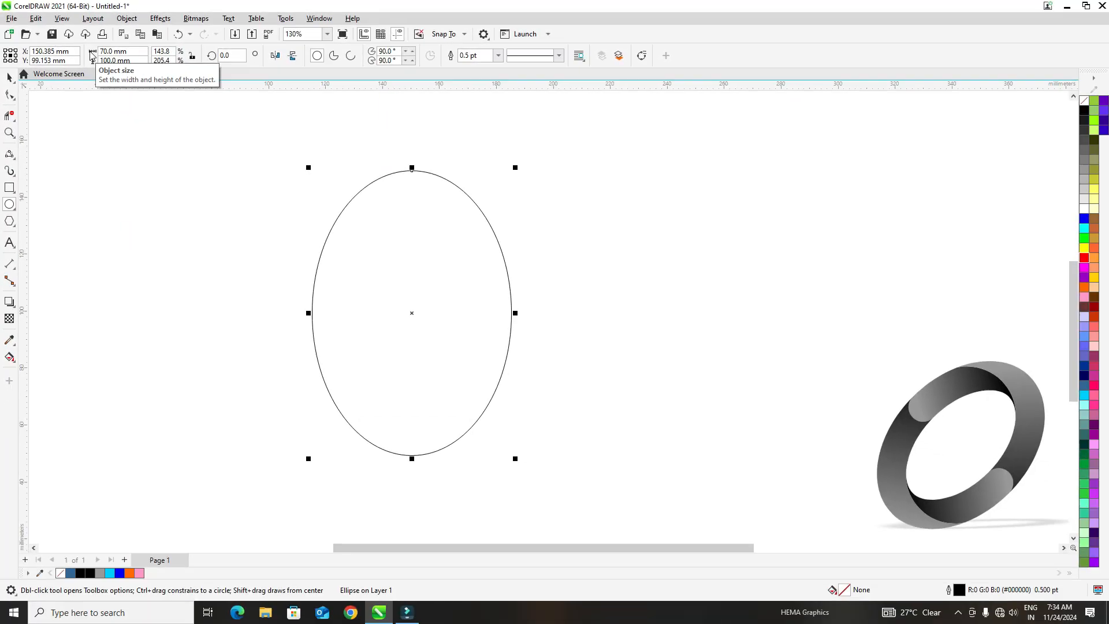
Shift the ellipse slightly to the right and up, and convert it to curves.
click(10, 77)
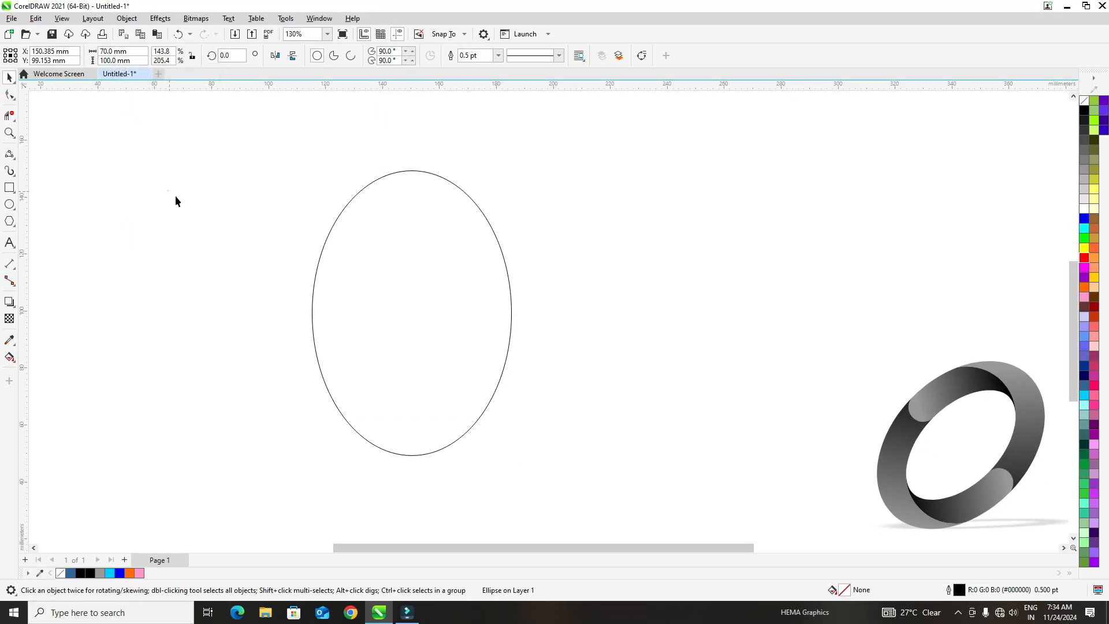
drag(414, 241, 434, 236)
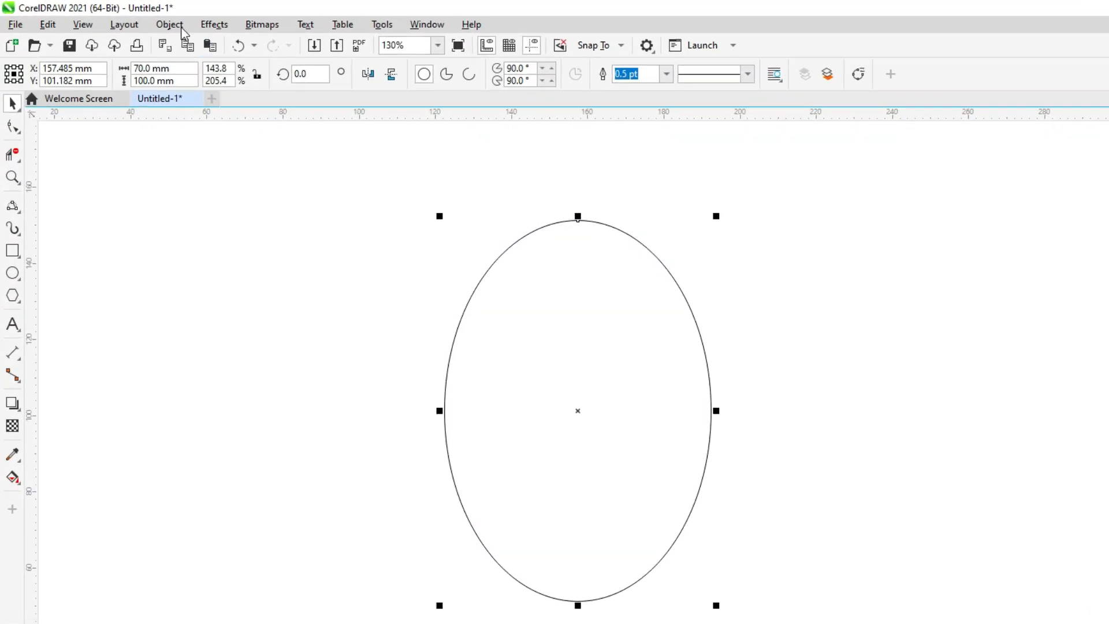
click(127, 18)
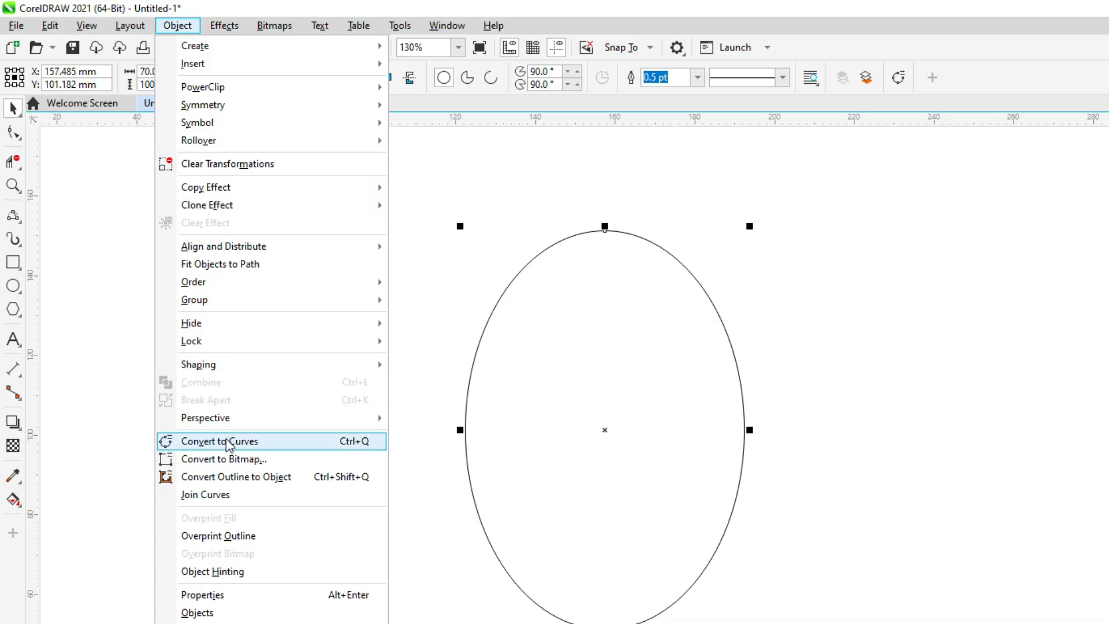
click(200, 440)
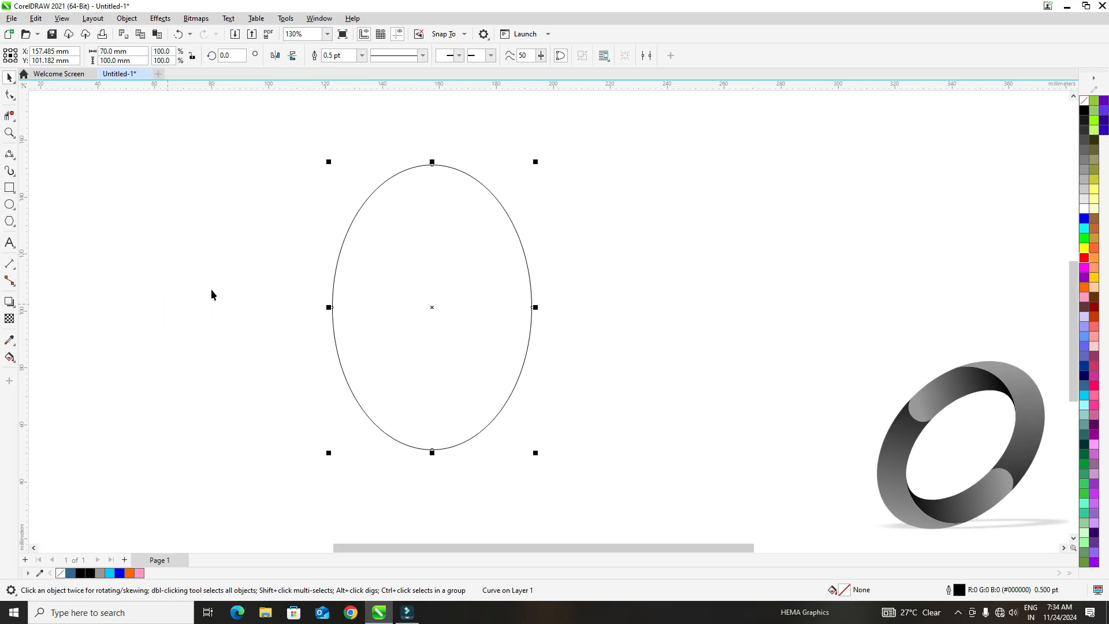
Add a one-step inside contour to the ellipse with a 15 mm offset.
click(9, 301)
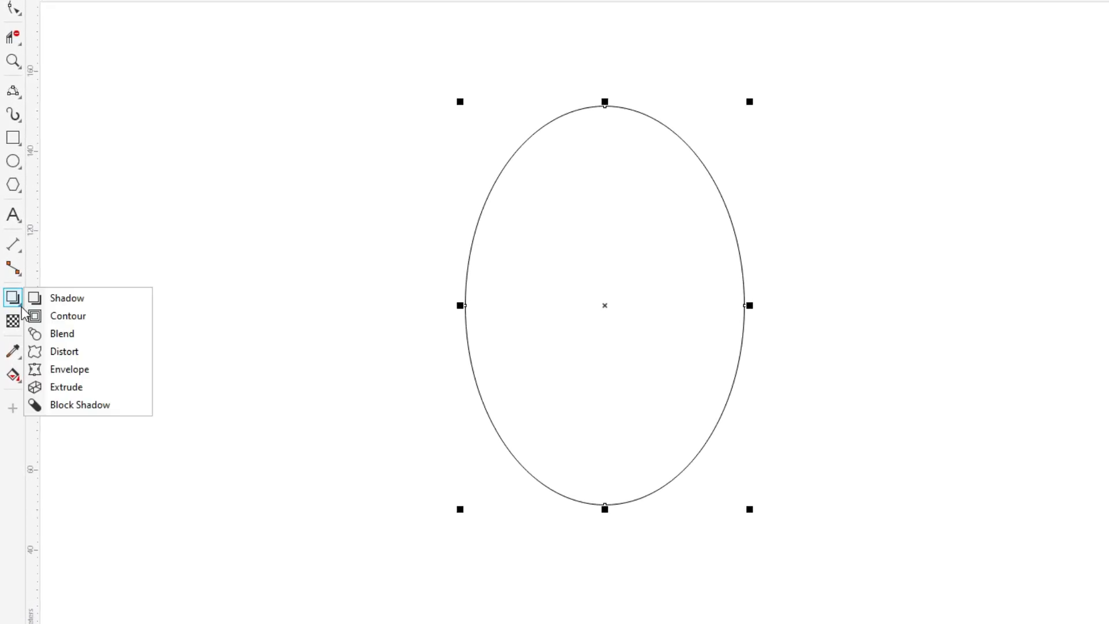
click(67, 316)
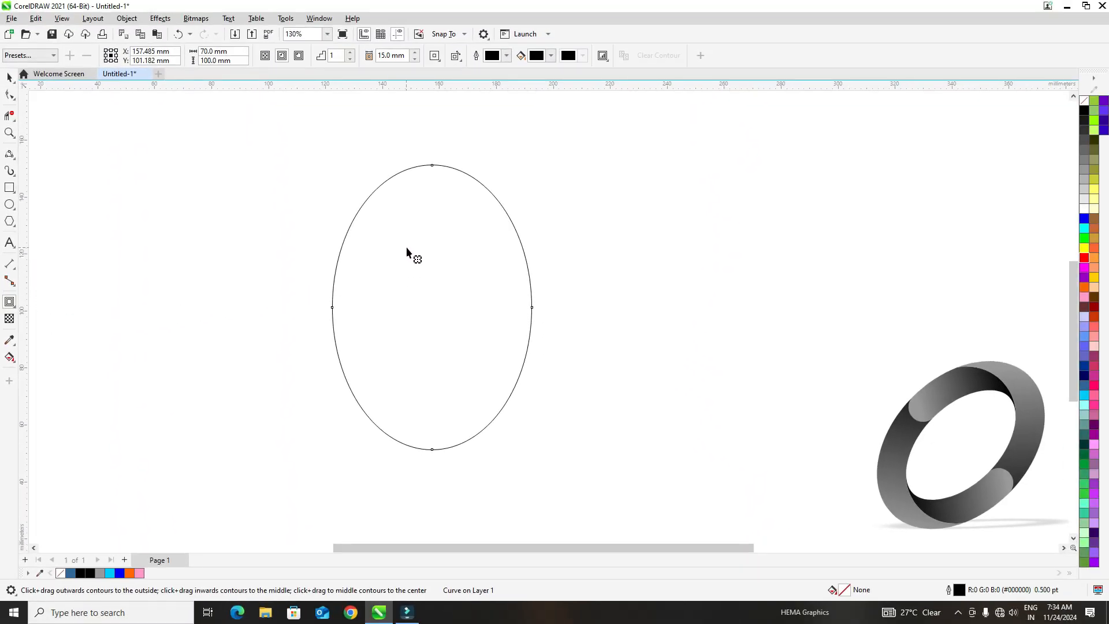
mouse_move(406, 247)
mouse_down()
mouse_move(433, 267)
mouse_move(399, 242)
mouse_up()
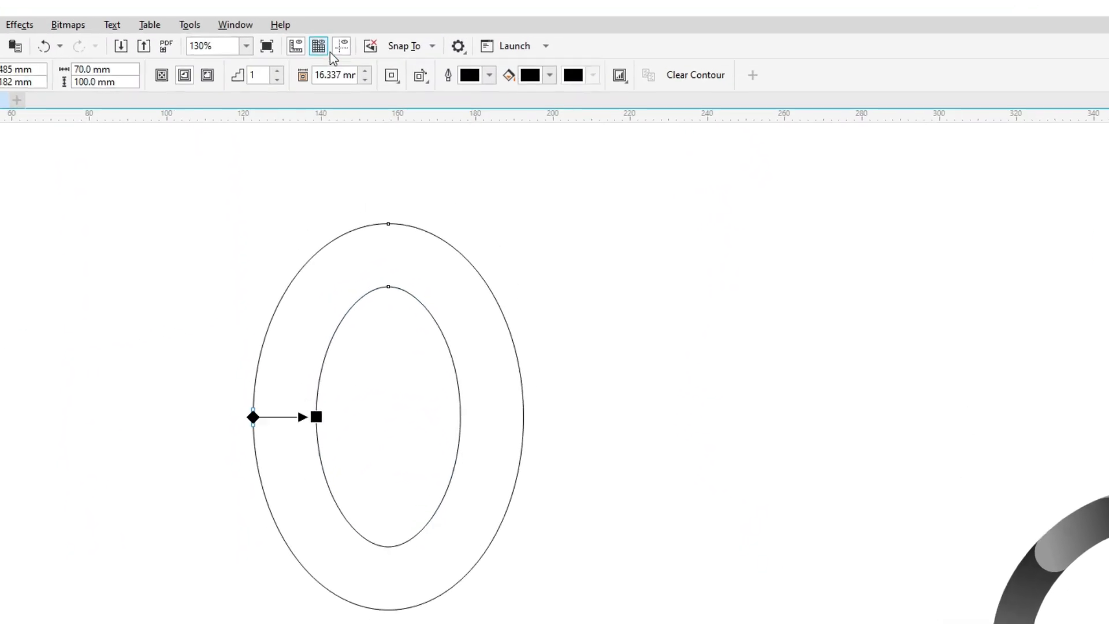
double_click(332, 75)
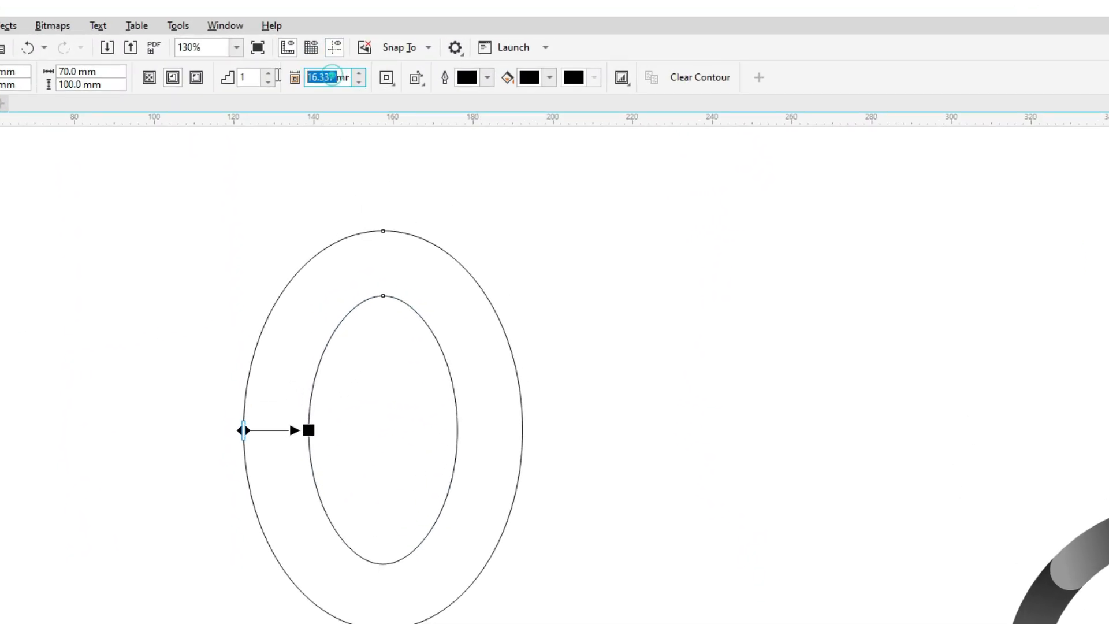
text(15)
key(Return)
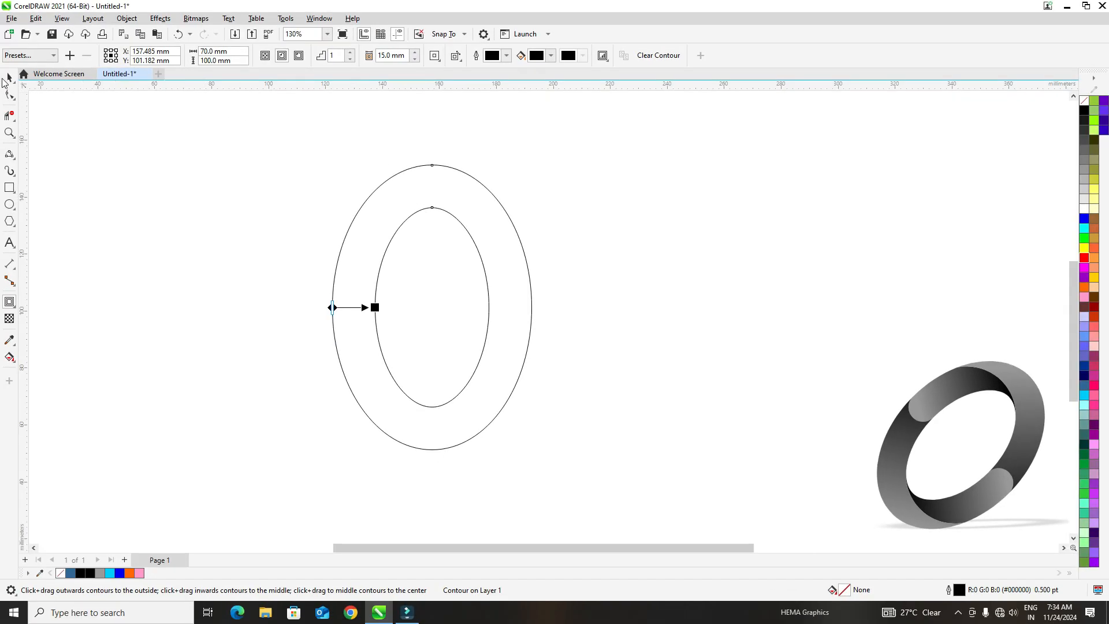
Break the contour apart into separate outer and inner ellipses.
click(9, 79)
click(206, 240)
click(425, 302)
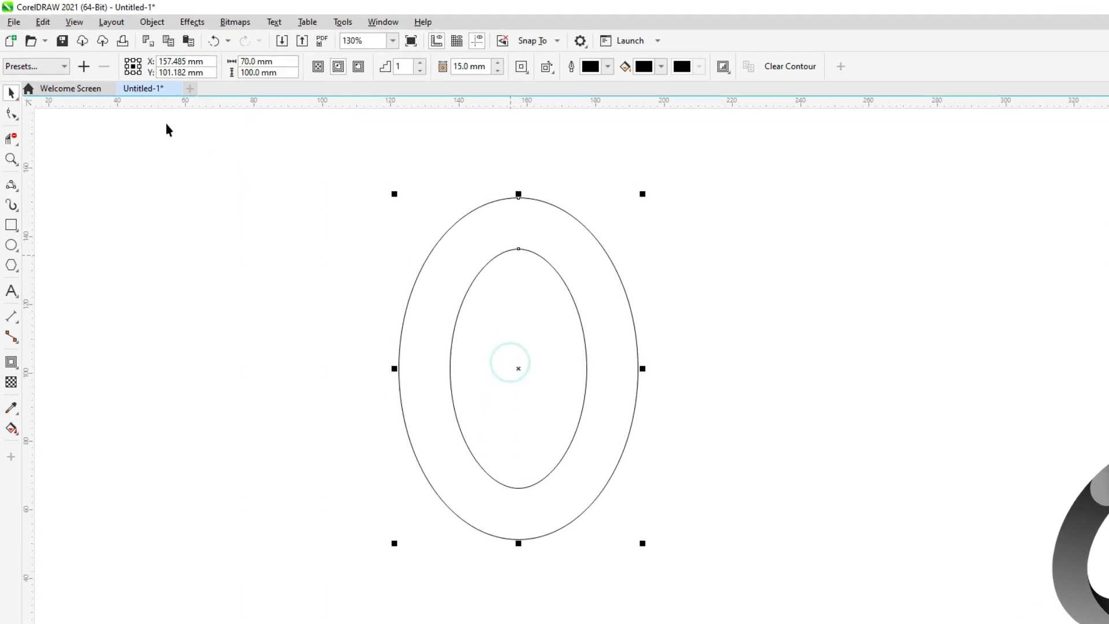
click(152, 21)
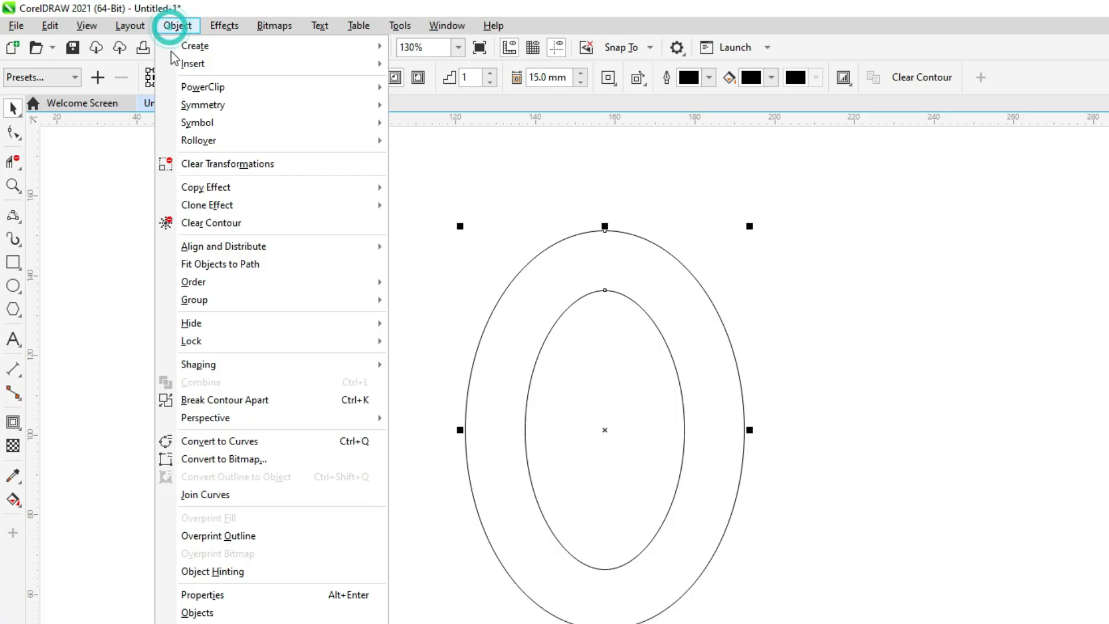
click(226, 399)
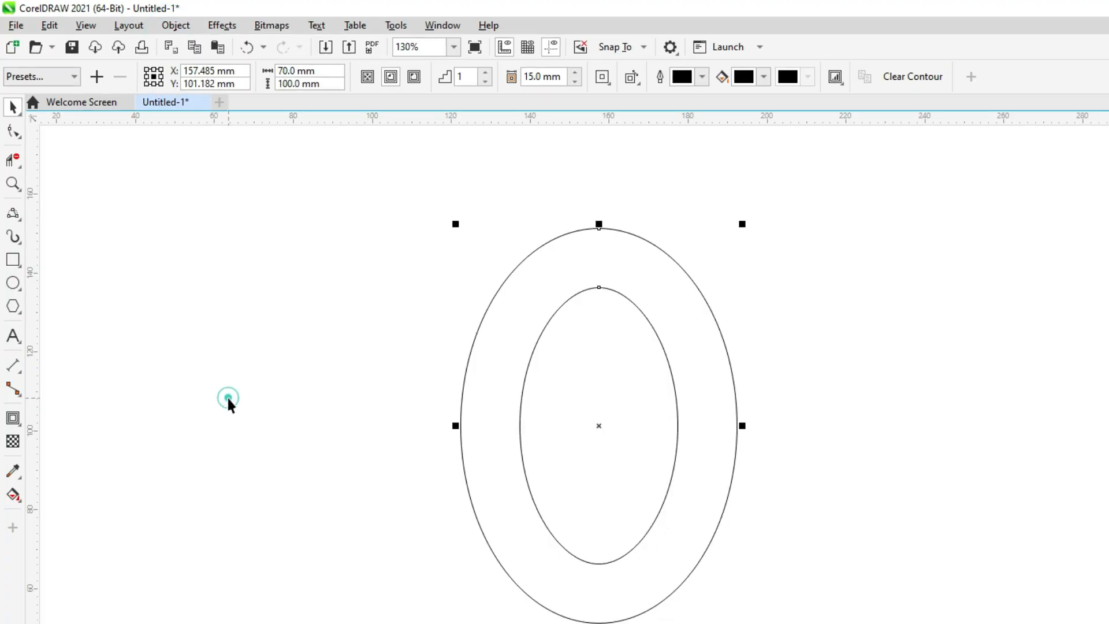
click(359, 361)
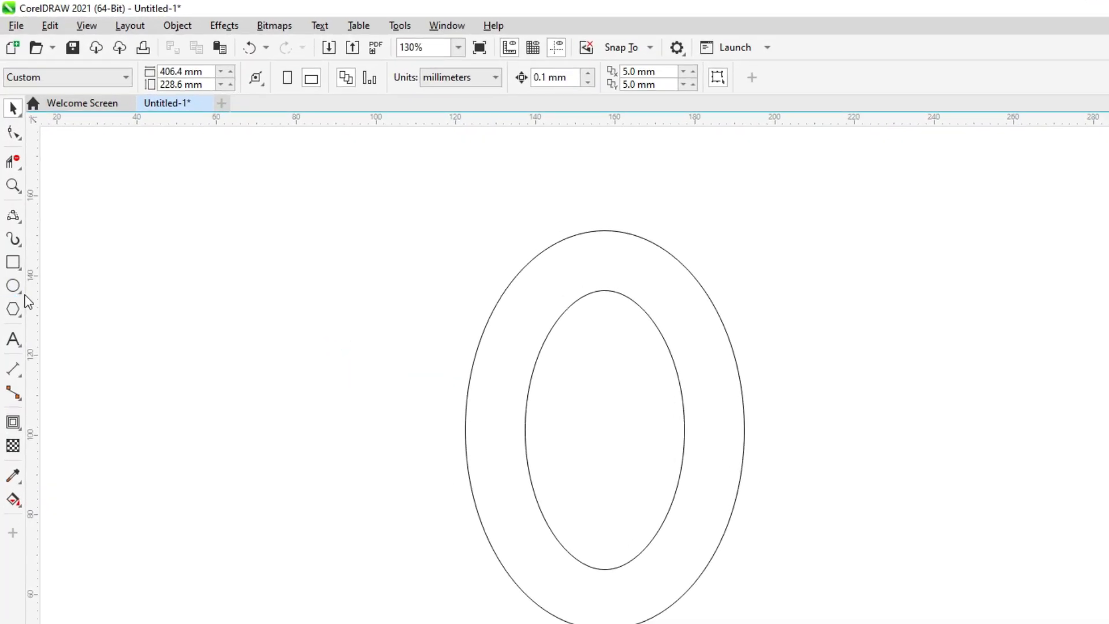
Draw a circle beside the ellipses and set its width and height to 15 mm.
click(22, 295)
click(63, 285)
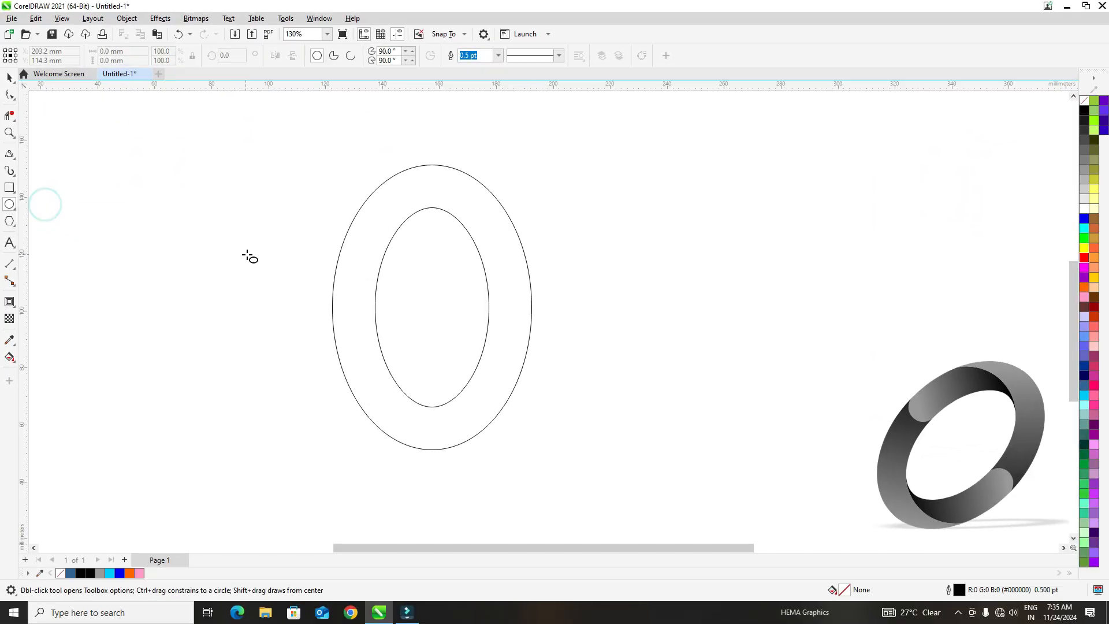
drag(346, 351, 428, 432)
click(194, 67)
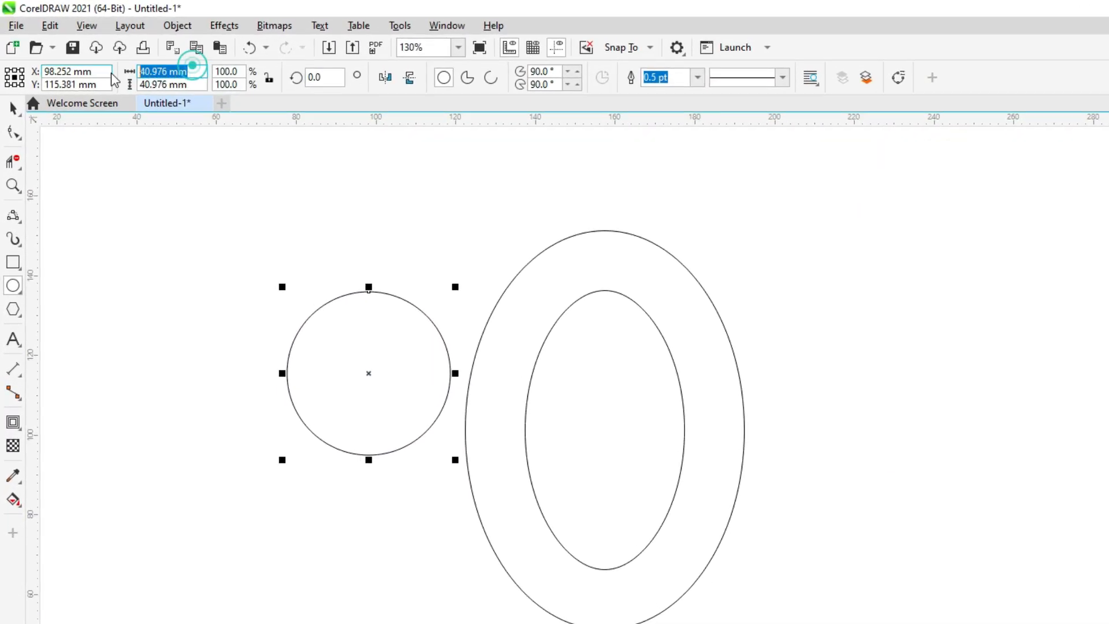
text(15)
key(Tab)
text(1)
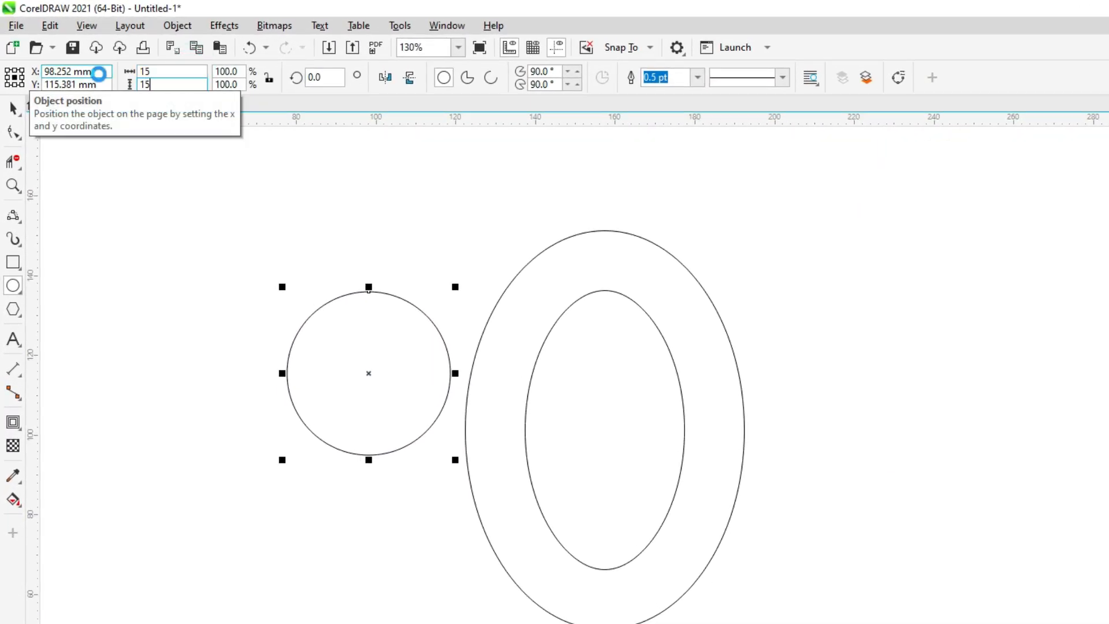
text(5)
key(Return)
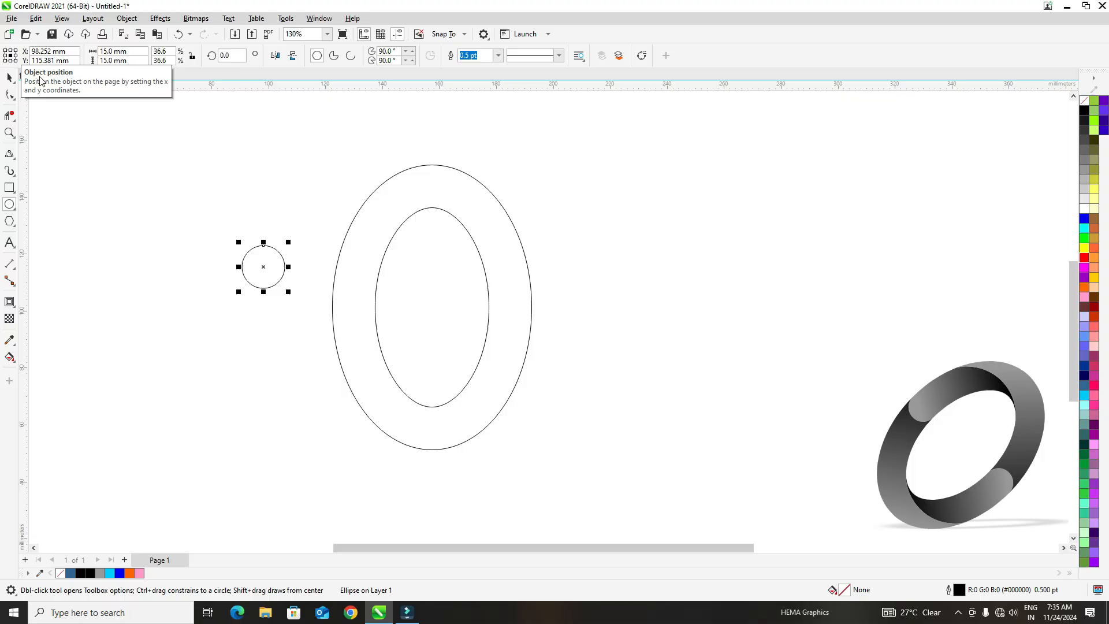
Move the 15 mm circle between the two ellipses, snapping its left quadrant to the outer ellipse's leftmost node.
click(9, 77)
click(130, 219)
click(264, 257)
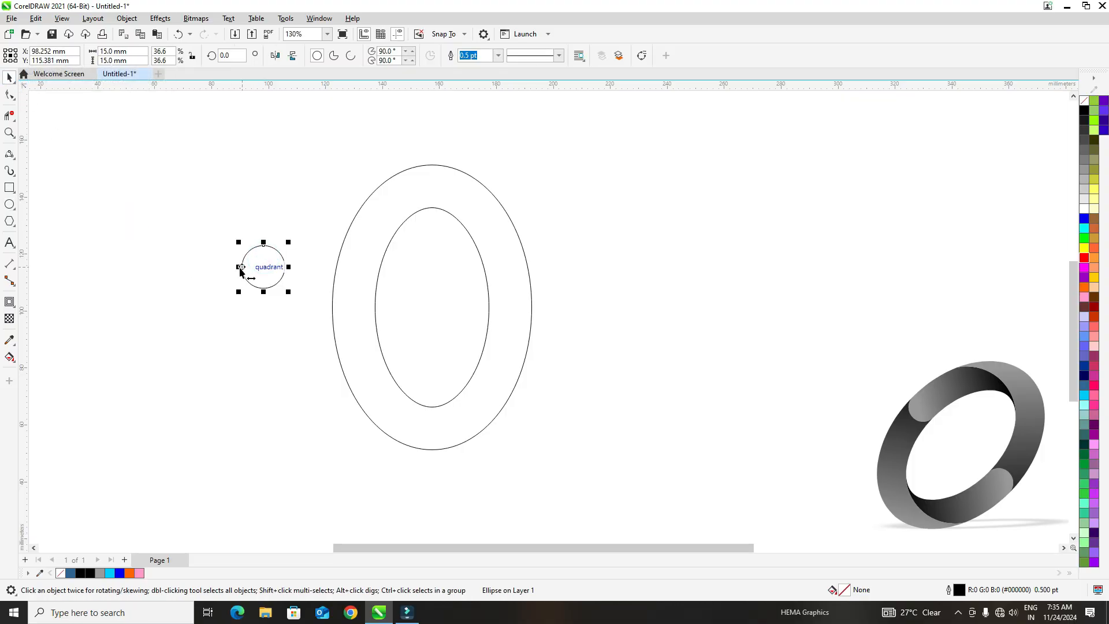
drag(240, 268, 332, 309)
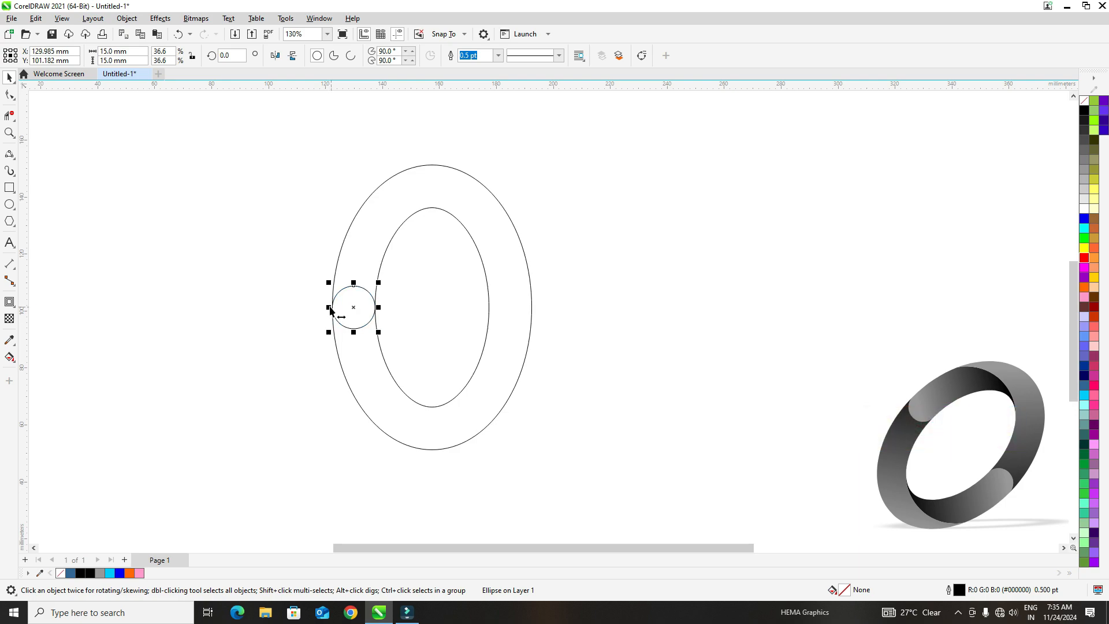
Duplicate the small circle and snap the copy between the two ellipses on the opposite right side of the ring.
click(35, 18)
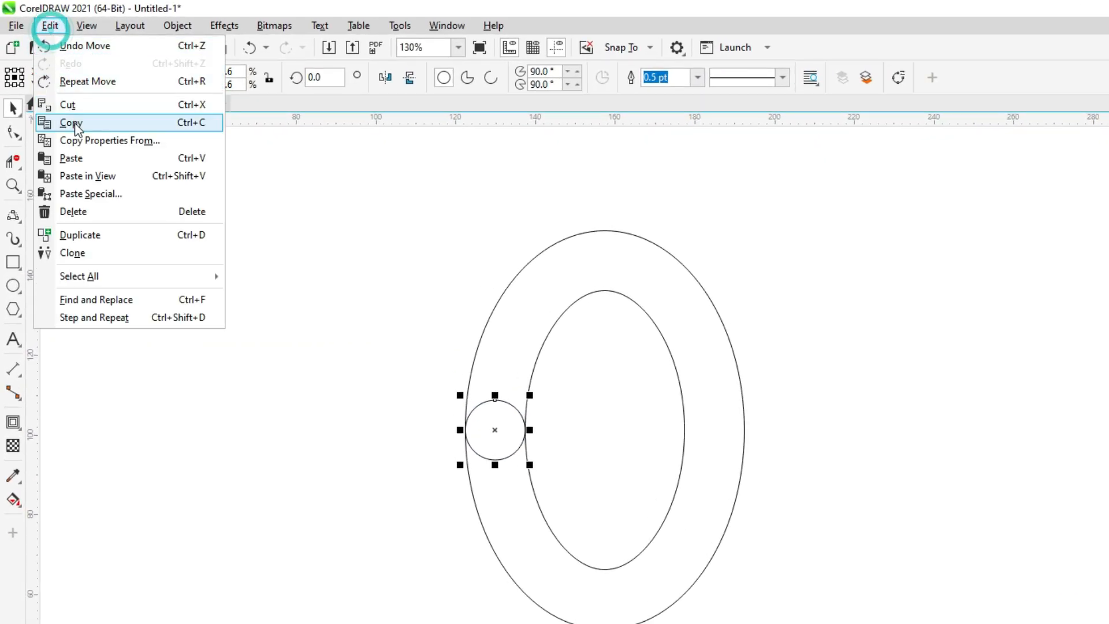
click(72, 122)
click(50, 26)
click(79, 159)
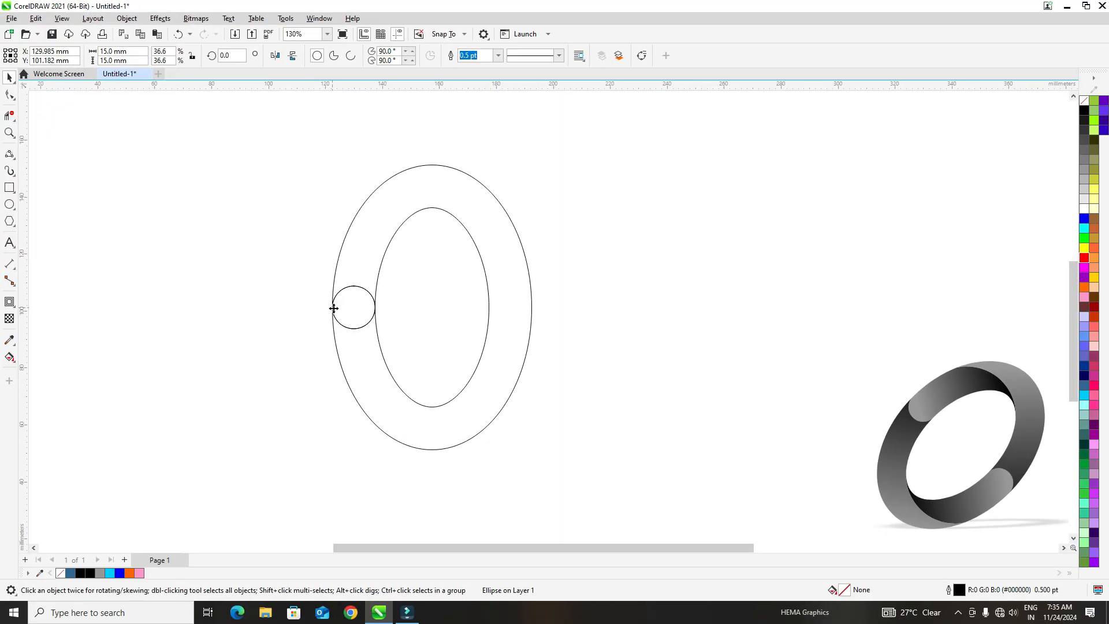
drag(333, 309, 490, 309)
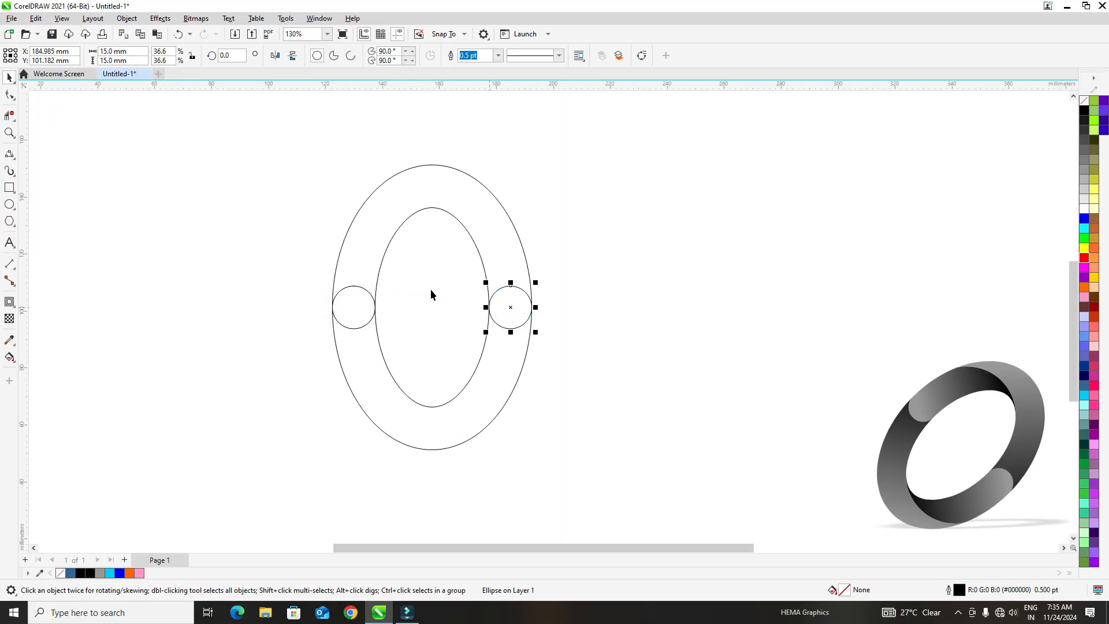
click(310, 209)
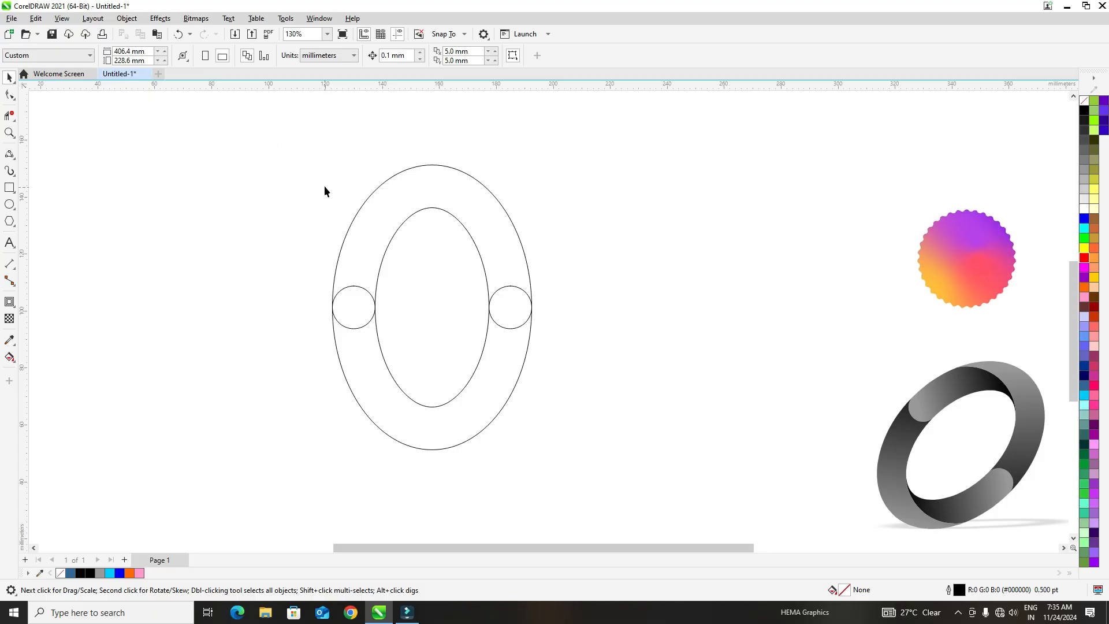
Group the two ellipses and both small circles.
drag(295, 128, 585, 451)
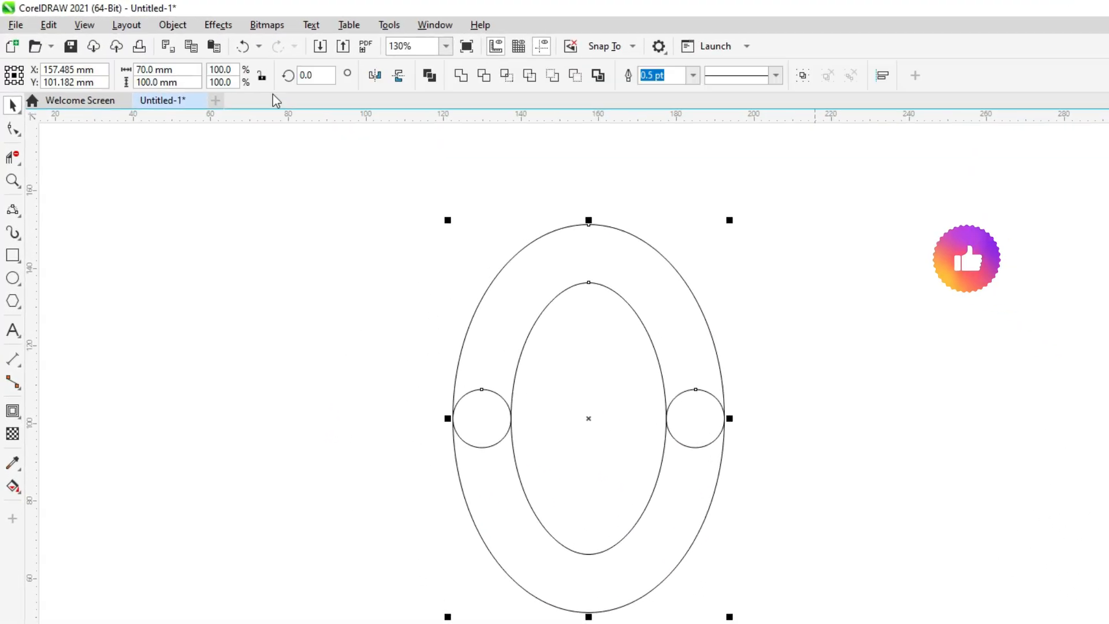
click(127, 19)
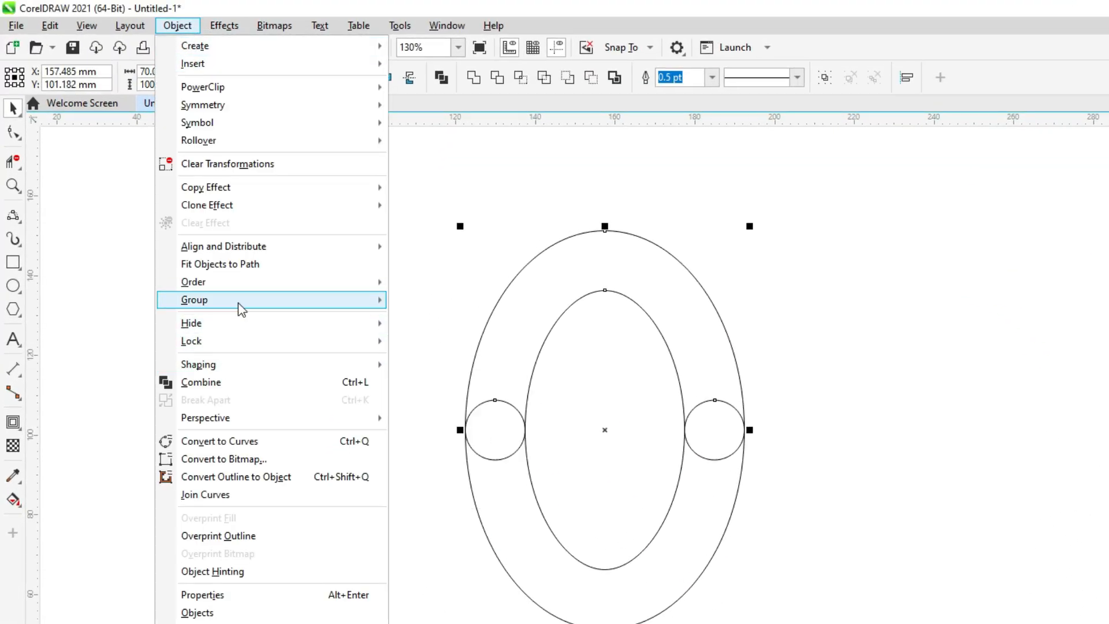
mouse_move(237, 300)
click(479, 299)
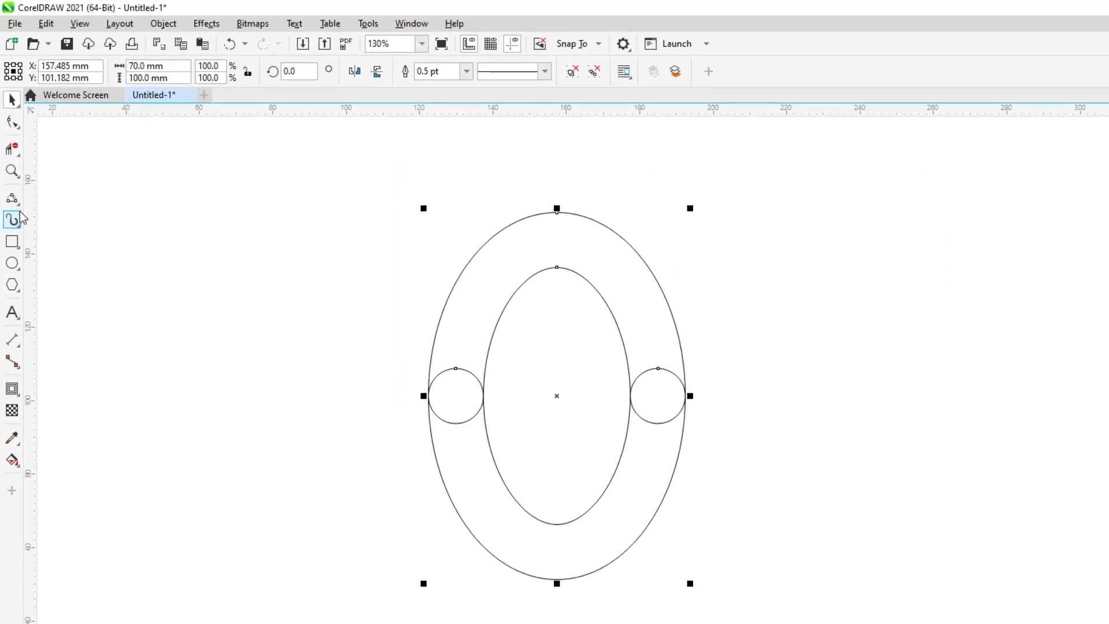
Draw a 3-Point Curve about 42 by 12 mm from the inner ellipse's upper right to the outer ellipse's upper left, arching upward.
click(19, 210)
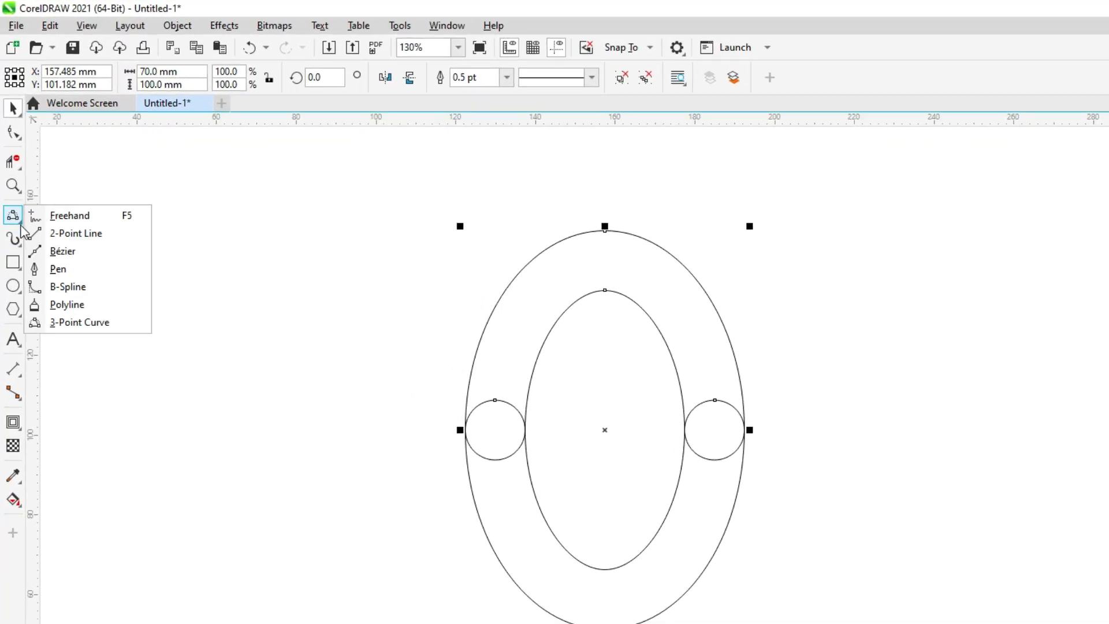
click(99, 322)
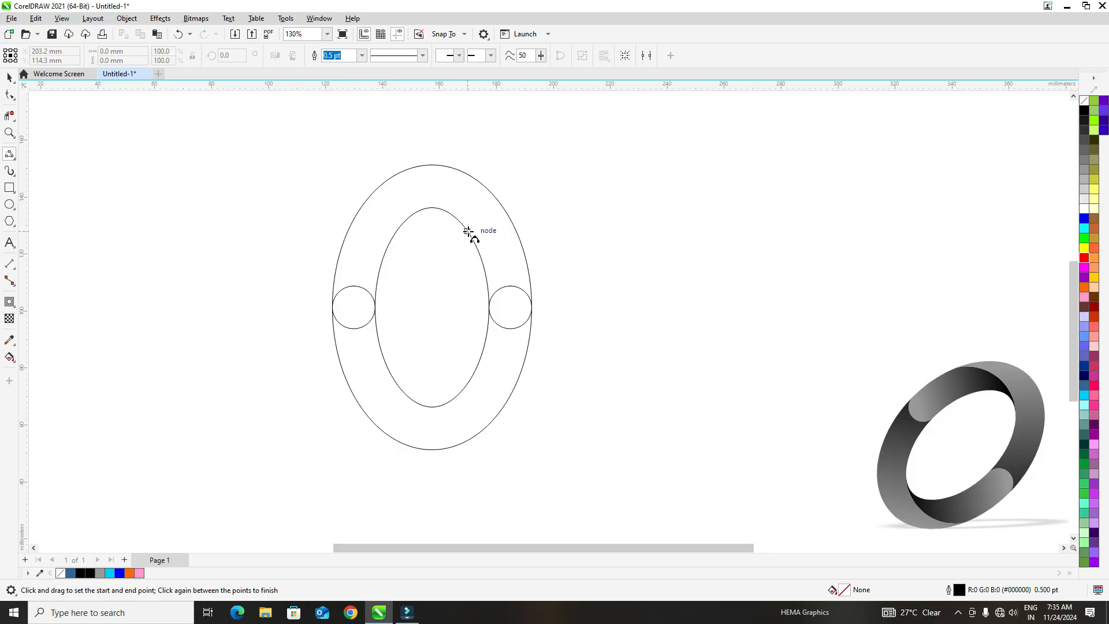
drag(469, 231, 348, 229)
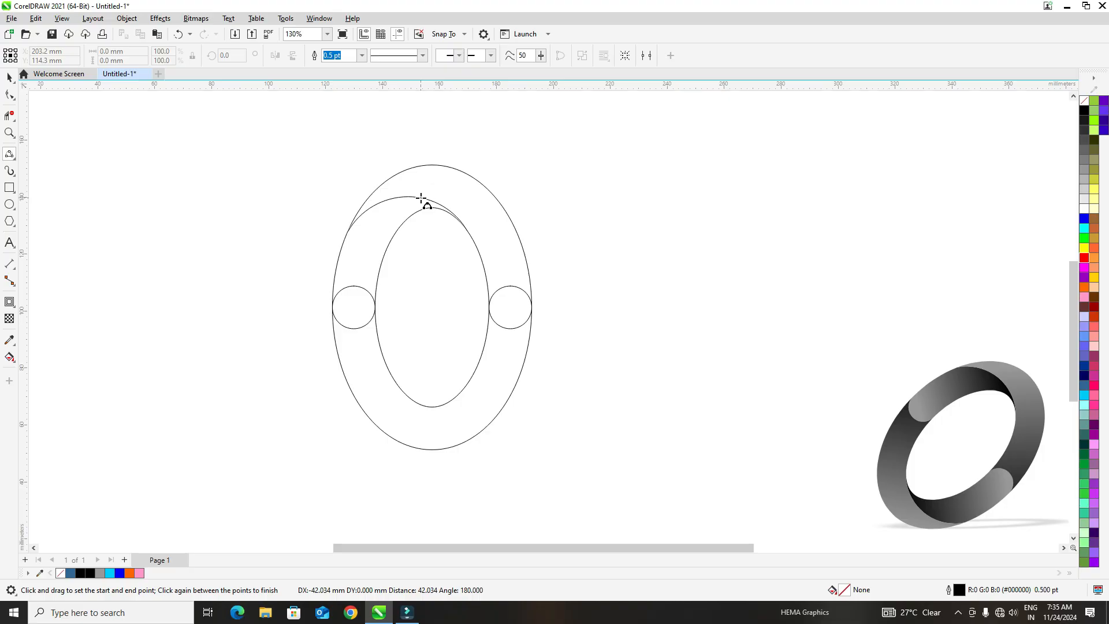
click(419, 198)
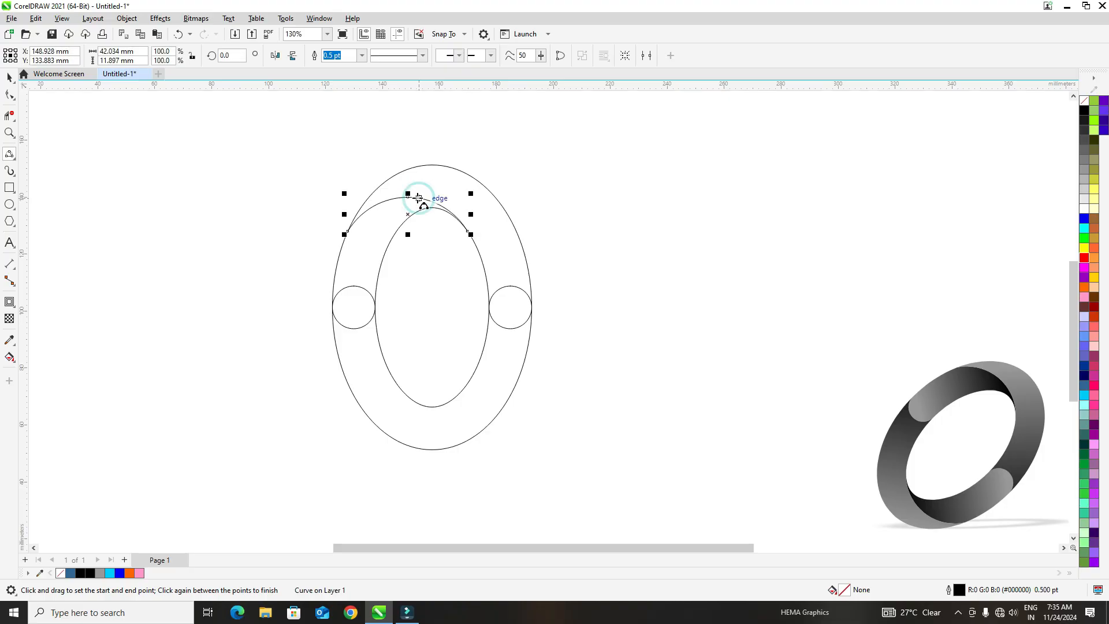
click(10, 79)
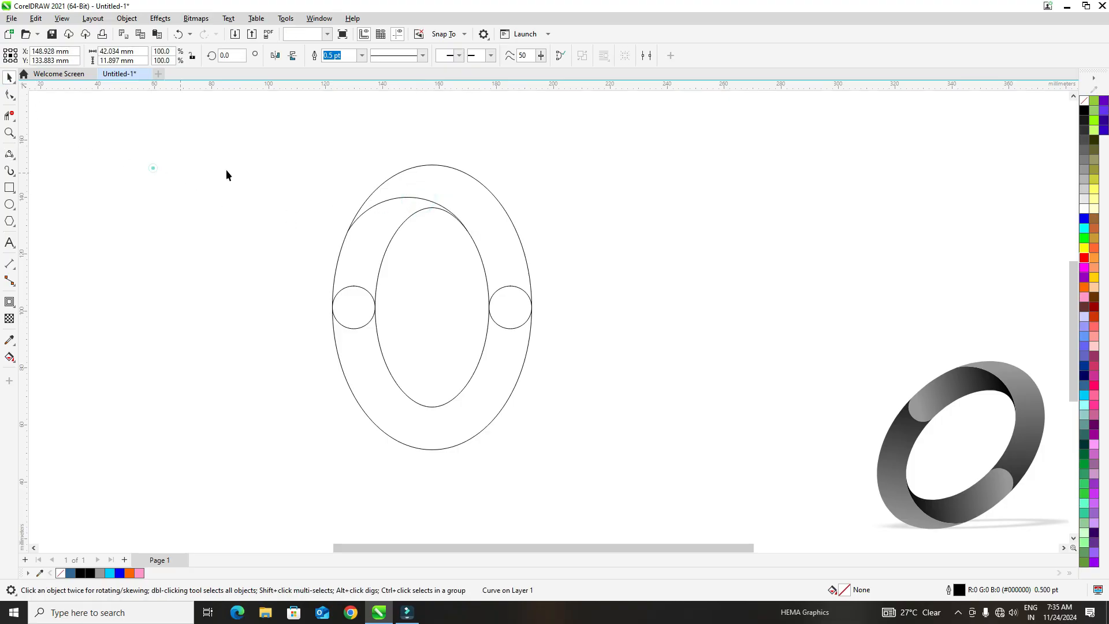
Duplicate the arched 3-point curve in place.
drag(254, 165, 548, 267)
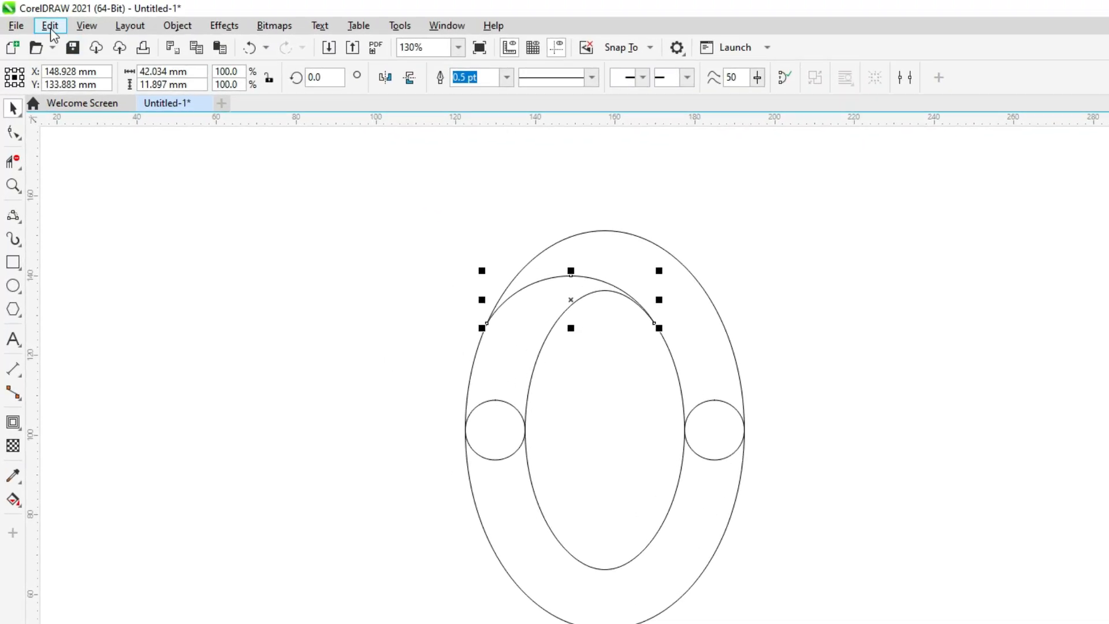
click(38, 20)
click(44, 92)
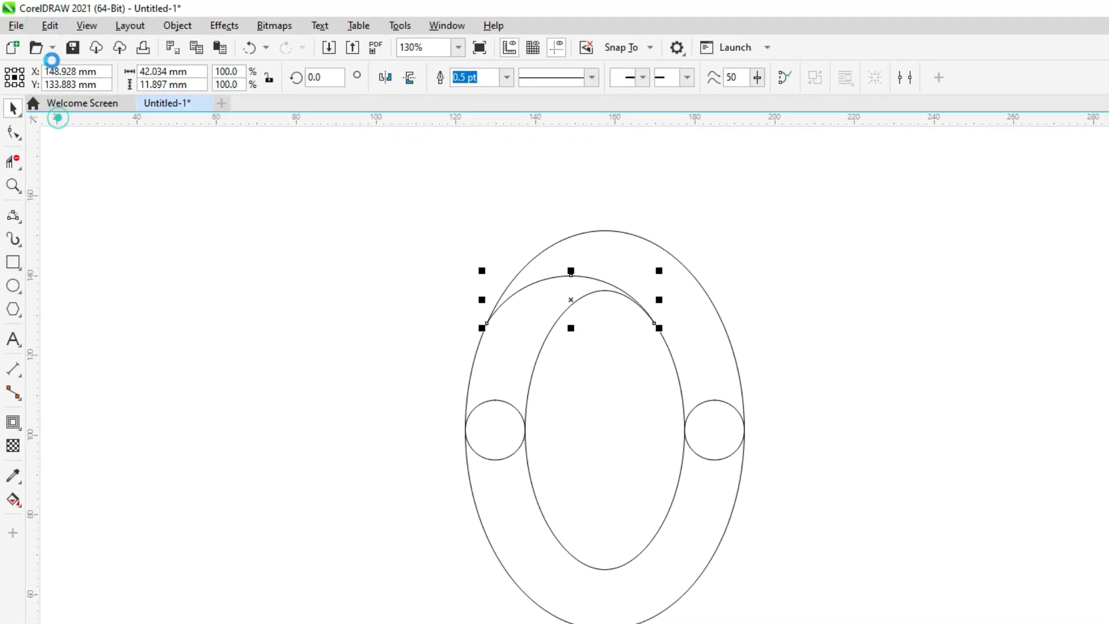
click(50, 25)
click(81, 157)
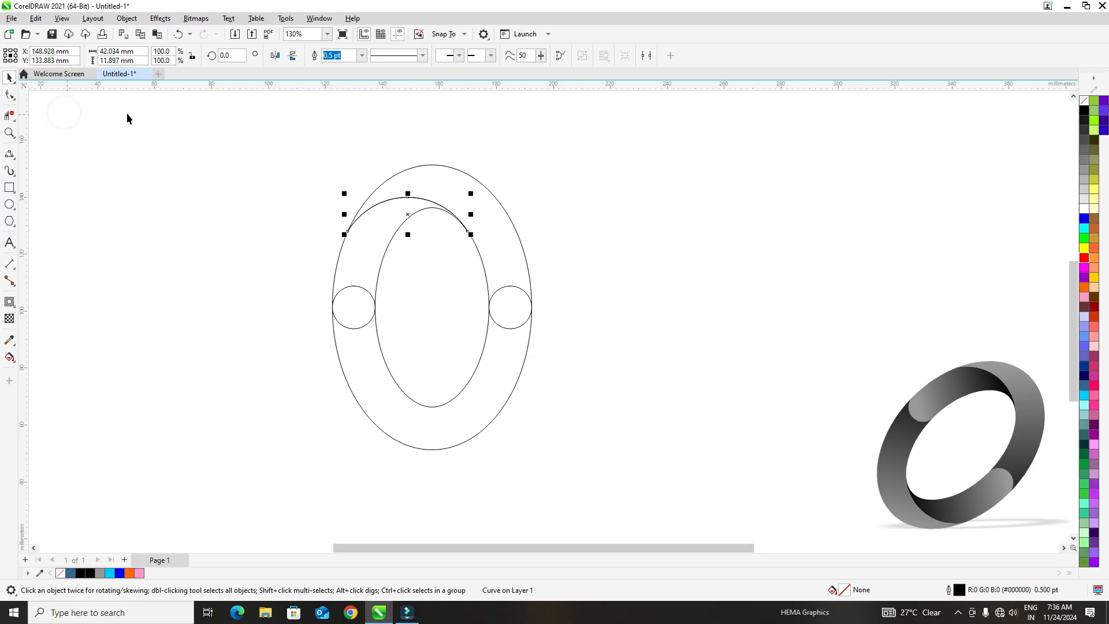
Mirror the copied curve horizontally and vertically, and snap its end to the inner ellipse's lower left so it arches downward to the outer ellipse.
click(275, 59)
click(293, 56)
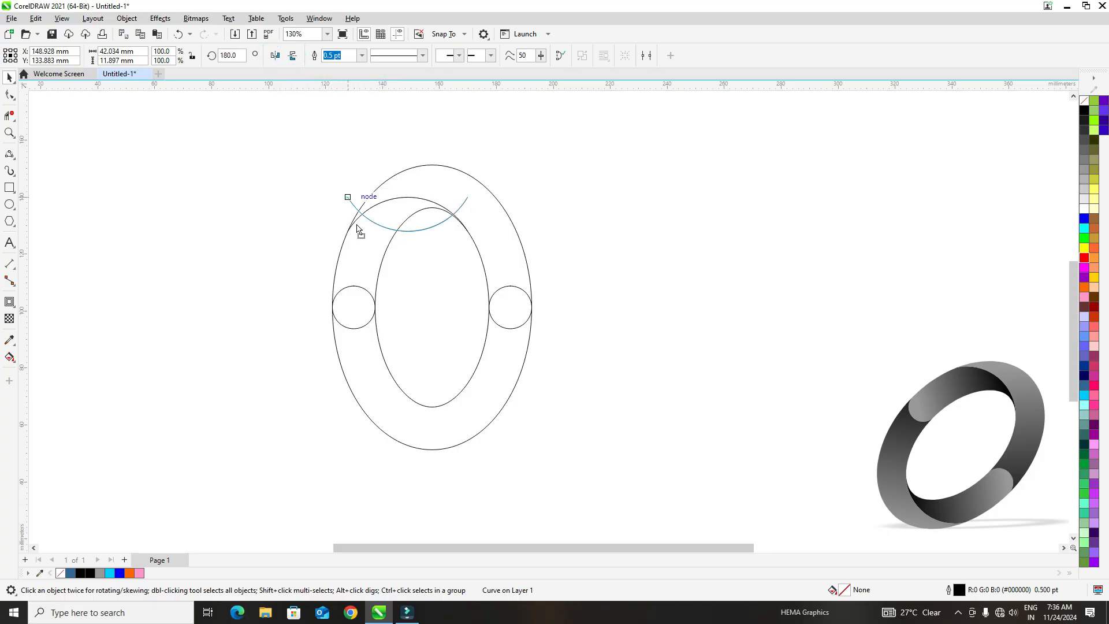
drag(348, 197, 395, 382)
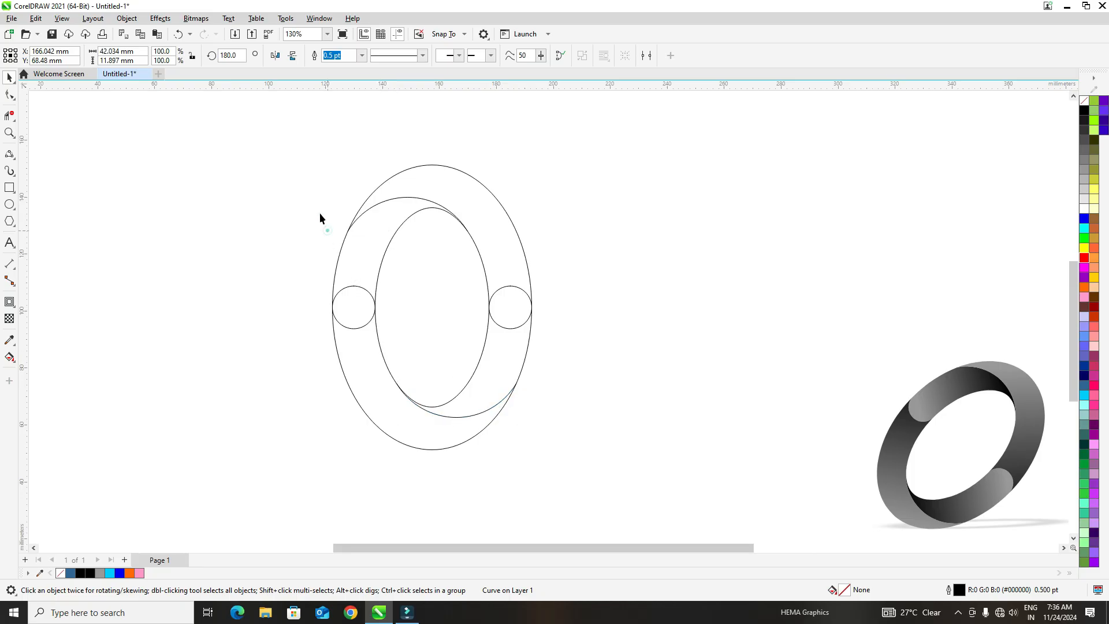
Group the ellipse-and-circle group together with both arched curves.
mouse_move(267, 137)
mouse_down()
mouse_move(327, 179)
mouse_move(615, 493)
mouse_up()
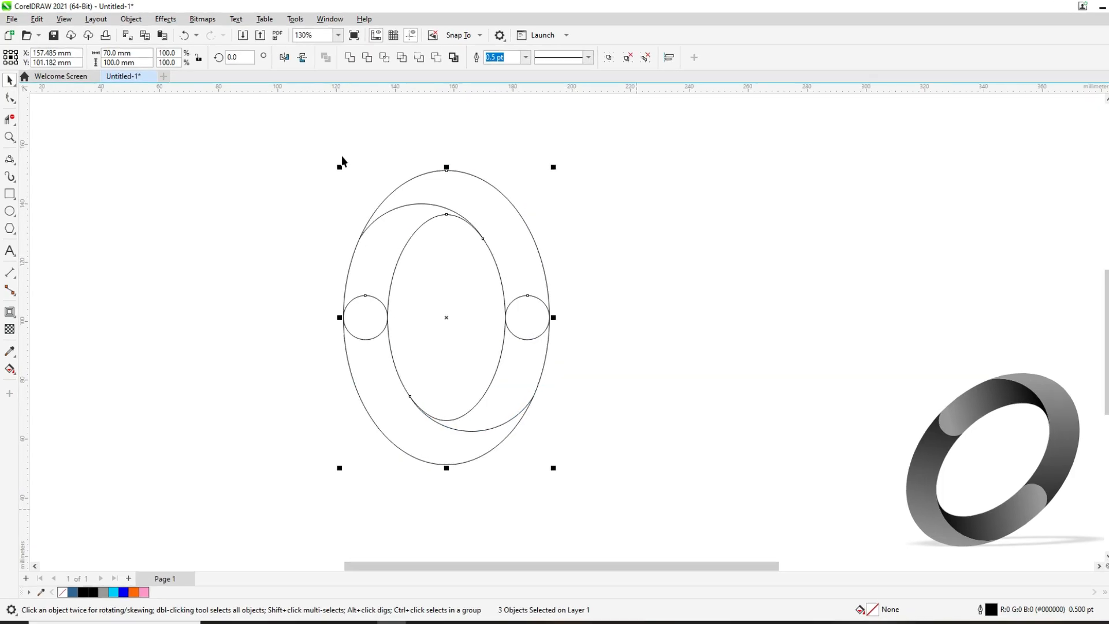
click(132, 18)
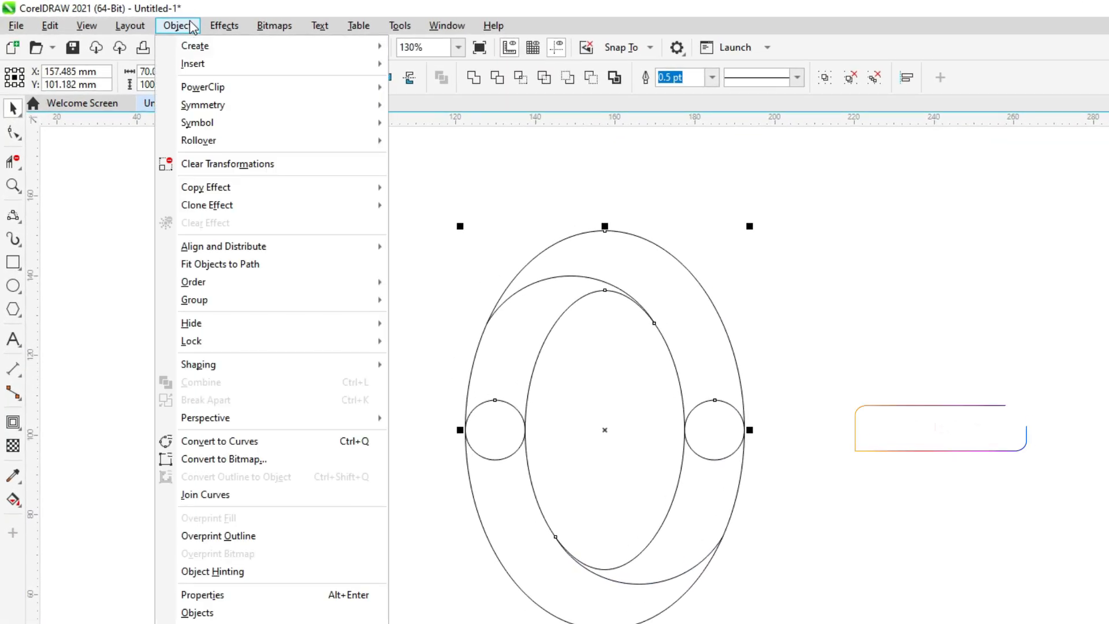
click(237, 308)
click(425, 300)
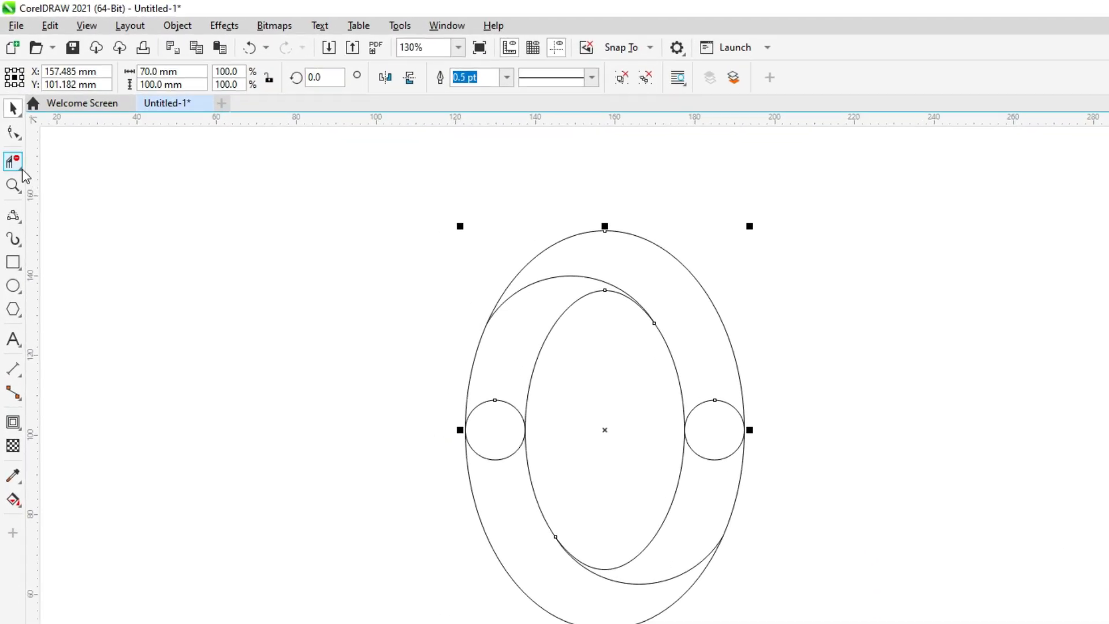
Remove the upper half of the left small circle and the lower half of the right one with Virtual Segment Delete.
click(22, 169)
click(87, 197)
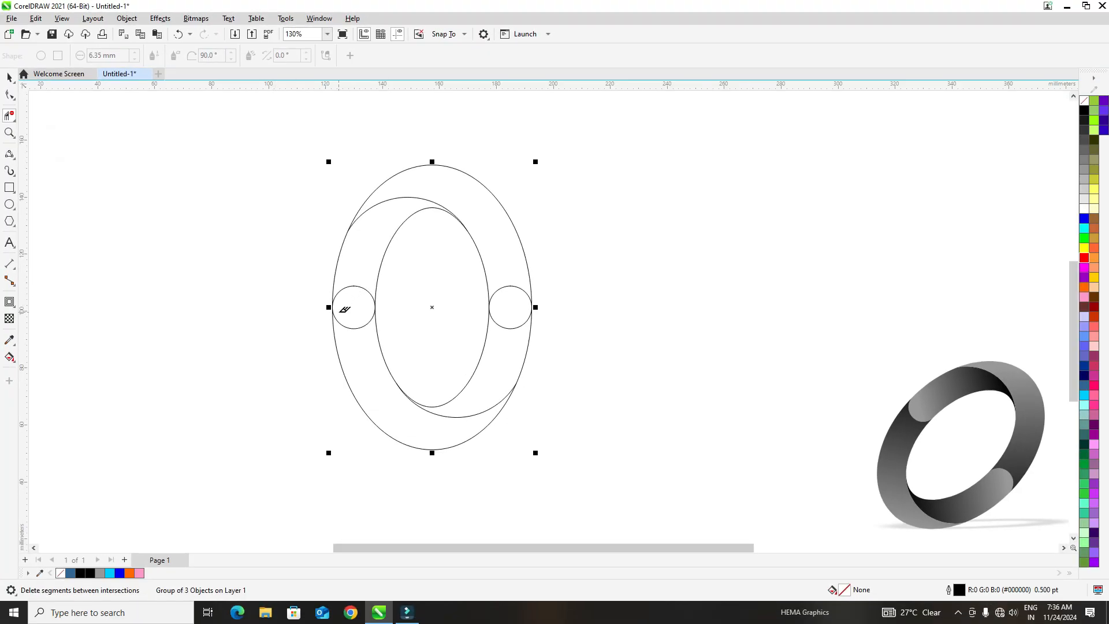
click(355, 287)
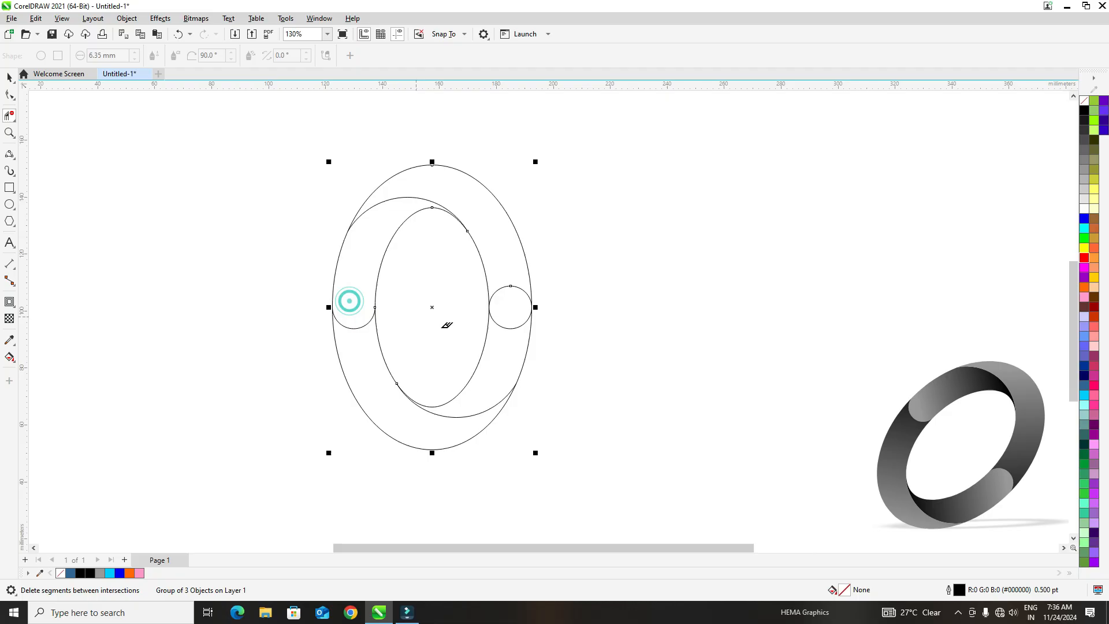
click(510, 328)
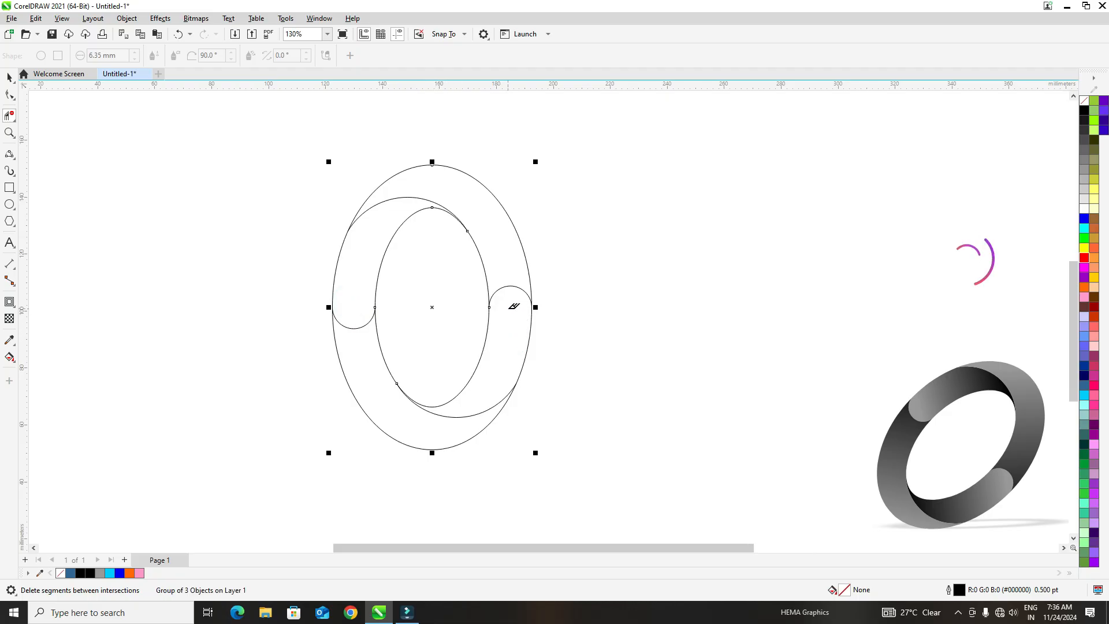
click(9, 77)
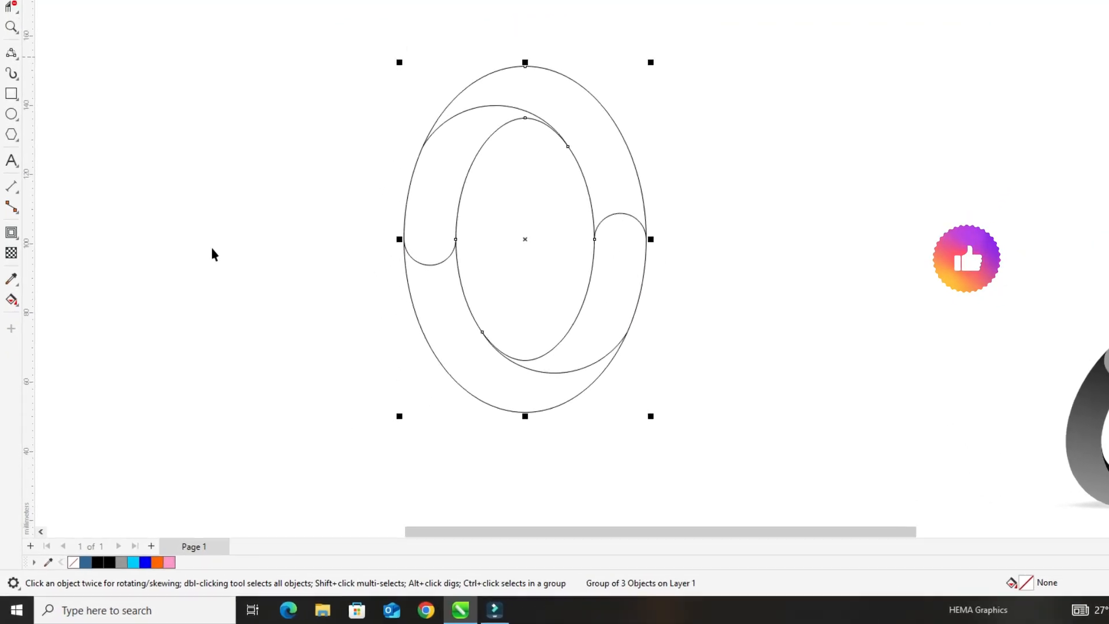
Fill the four enclosed regions of the ring with blue (#336699) using Smart Fill.
click(18, 254)
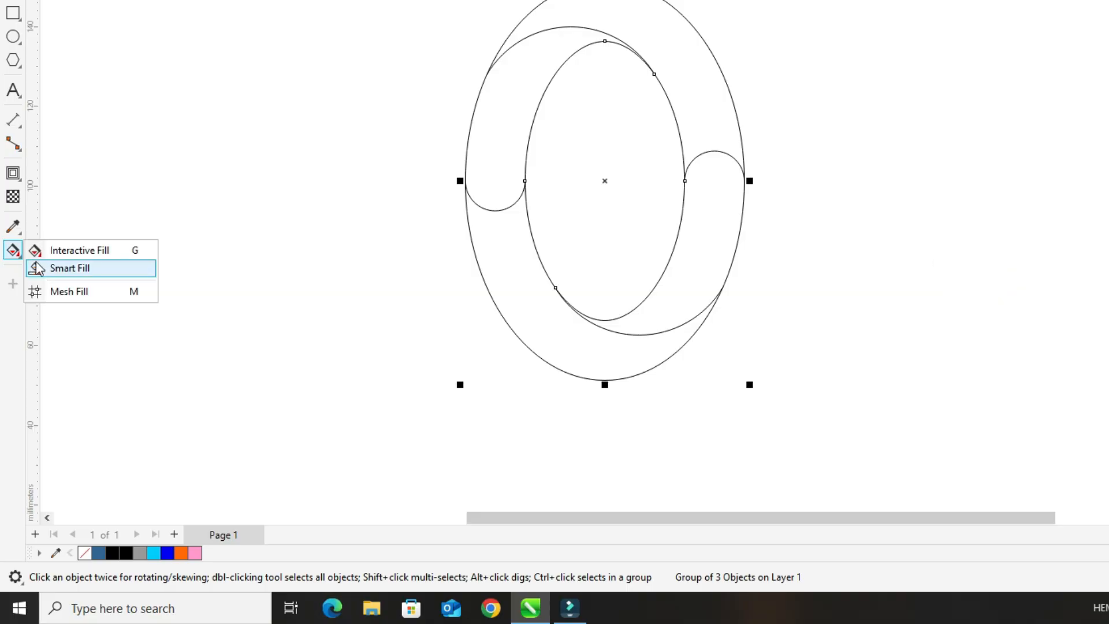
click(43, 268)
click(355, 288)
click(472, 199)
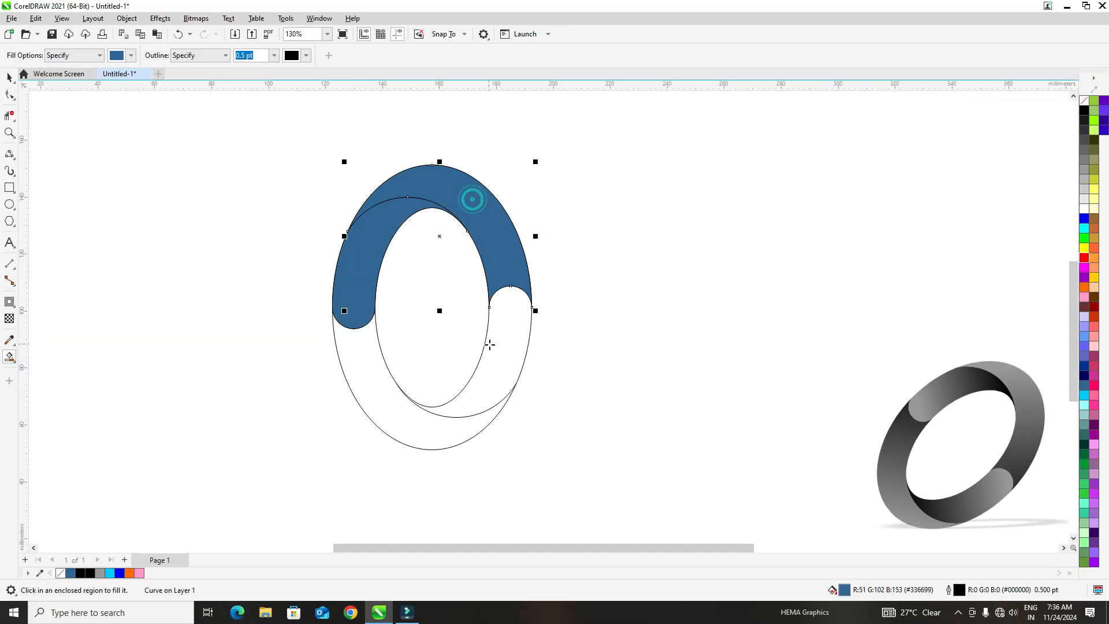
click(499, 365)
click(433, 436)
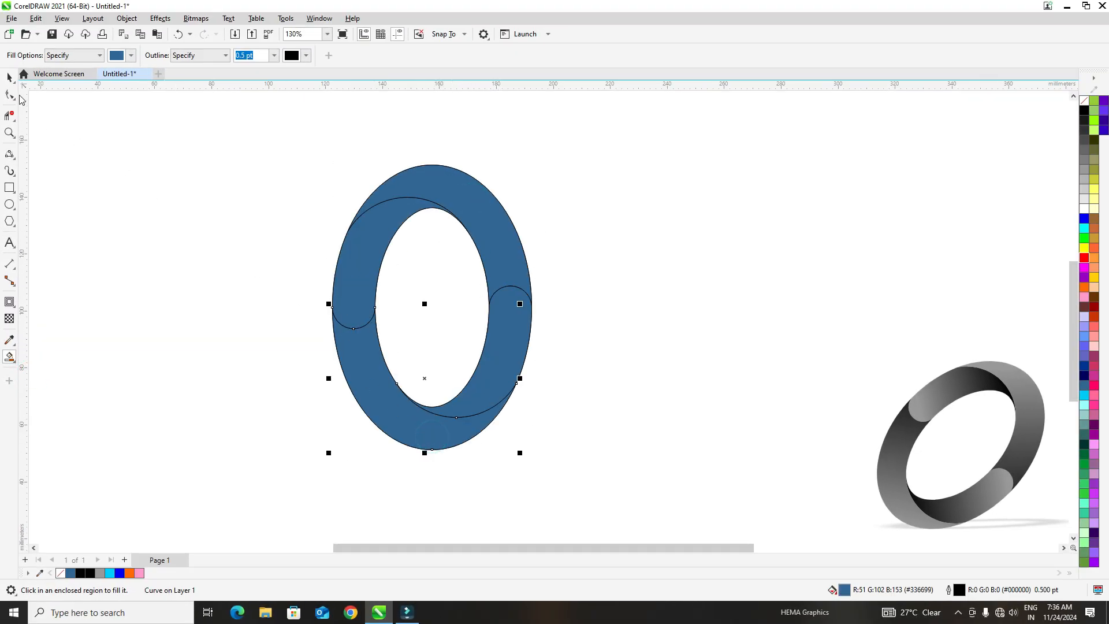
Move the original outline group off the filled ring and delete it.
click(10, 77)
click(119, 206)
drag(417, 326, 200, 304)
key(Delete)
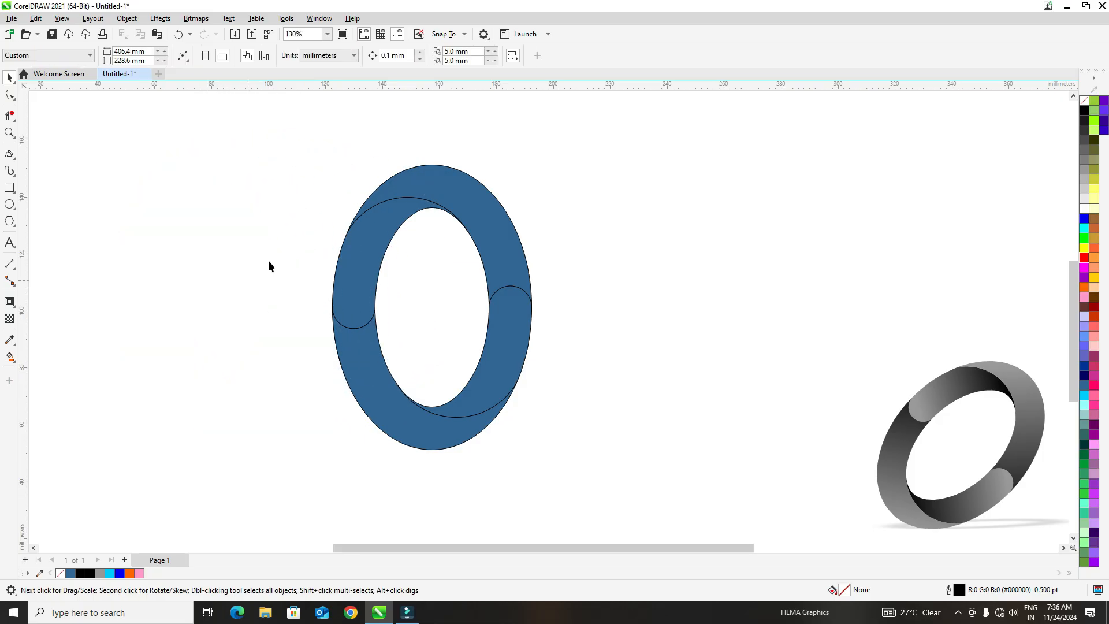
Give the upper-left inner segment a linear fountain fill from grey at its rounded lower end to black at its upper tip.
click(353, 277)
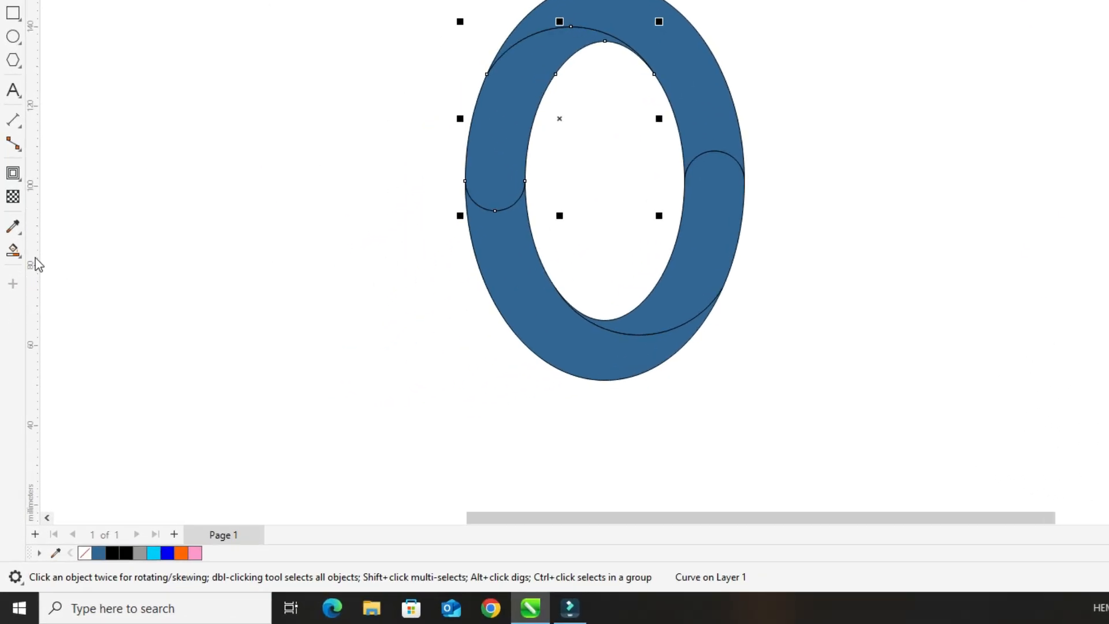
click(19, 255)
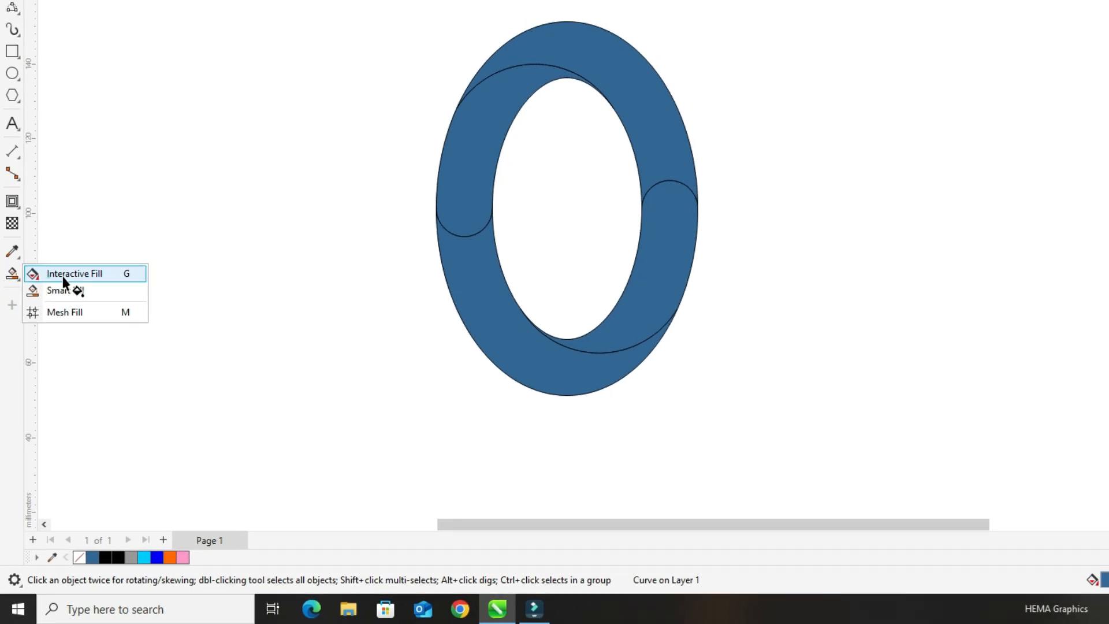
click(57, 251)
drag(486, 191, 593, 0)
drag(424, 177, 423, 177)
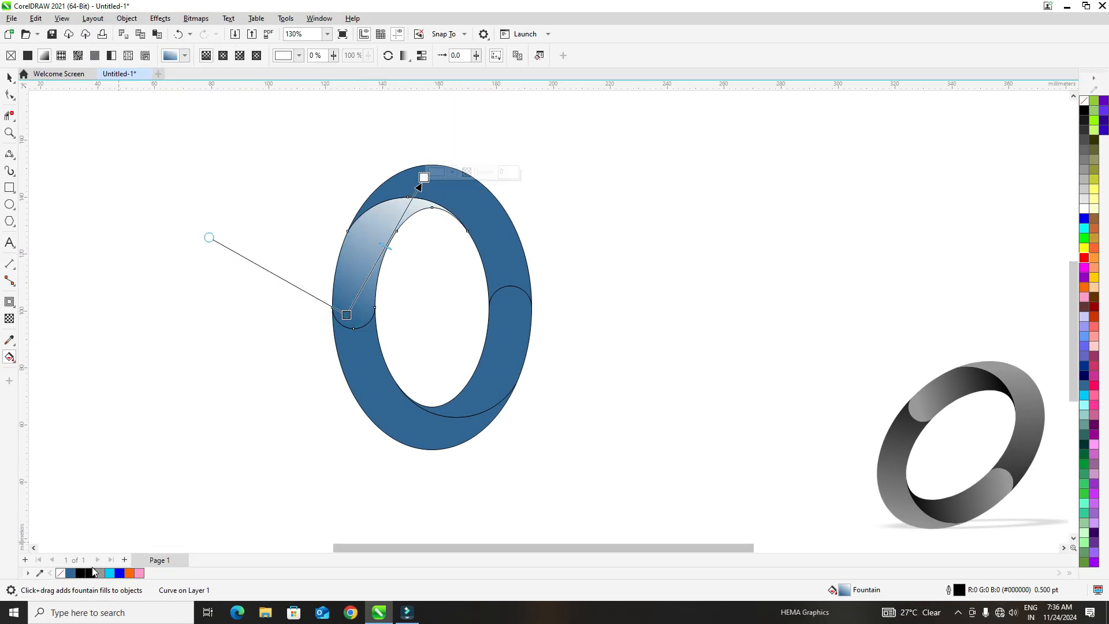
drag(103, 574, 202, 459)
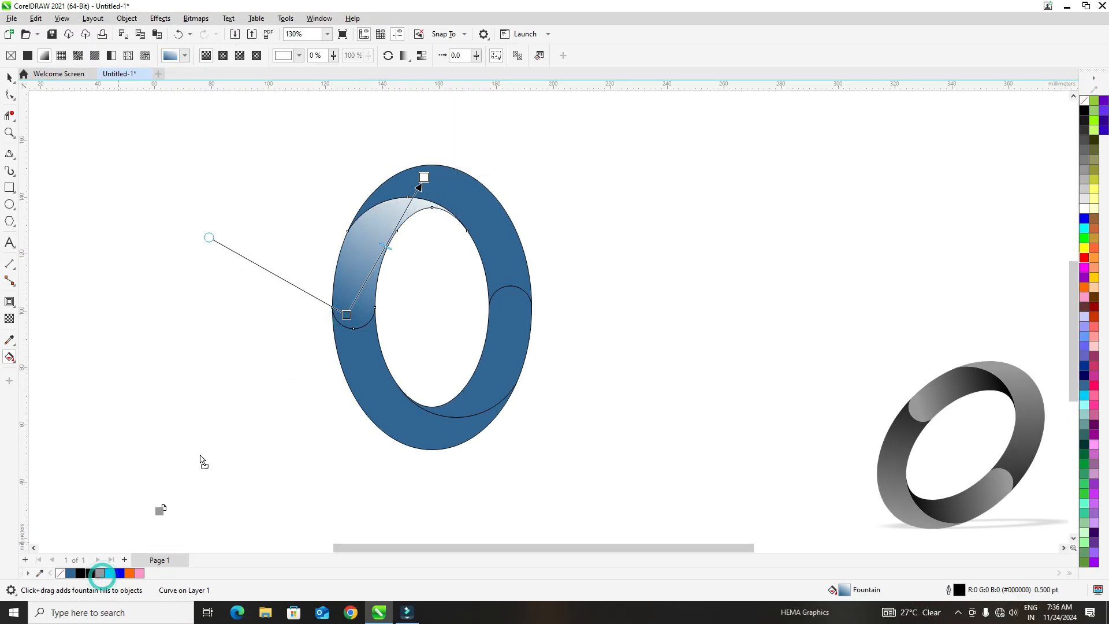
drag(347, 318, 347, 316)
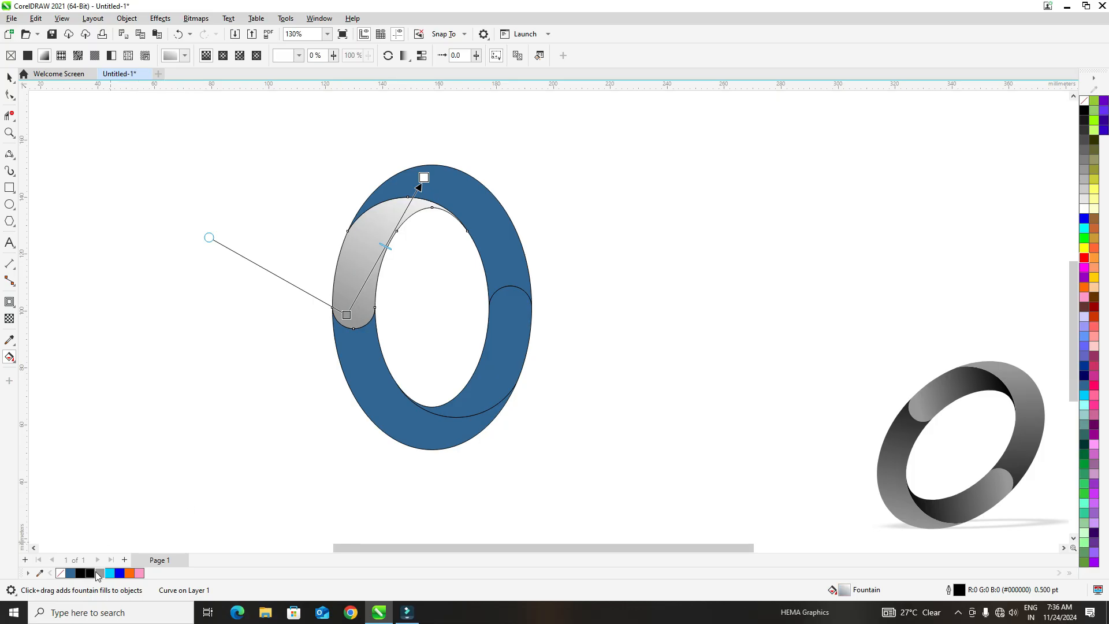
drag(92, 575, 423, 177)
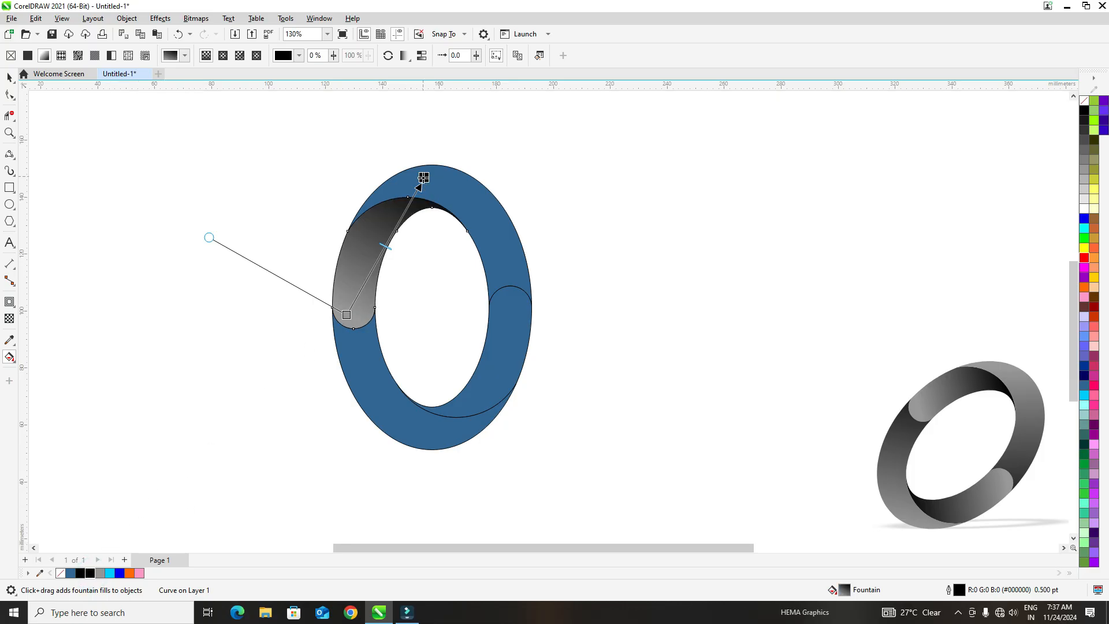
Apply the grey-to-black fountain fill to the upper outer band, with grey at its upper left and black at its right end.
click(456, 188)
drag(433, 183, 469, 143)
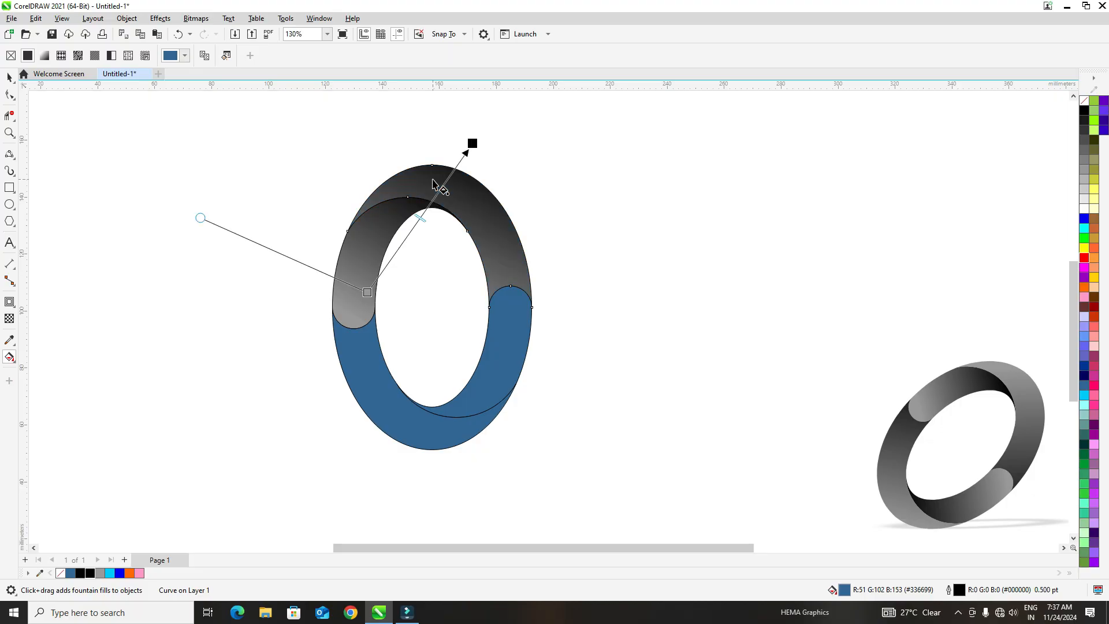
drag(412, 168, 521, 306)
Apply the same fountain fill to the lower-right inner segment, running from grey at its rounded top to black at its lower-left tip.
click(513, 339)
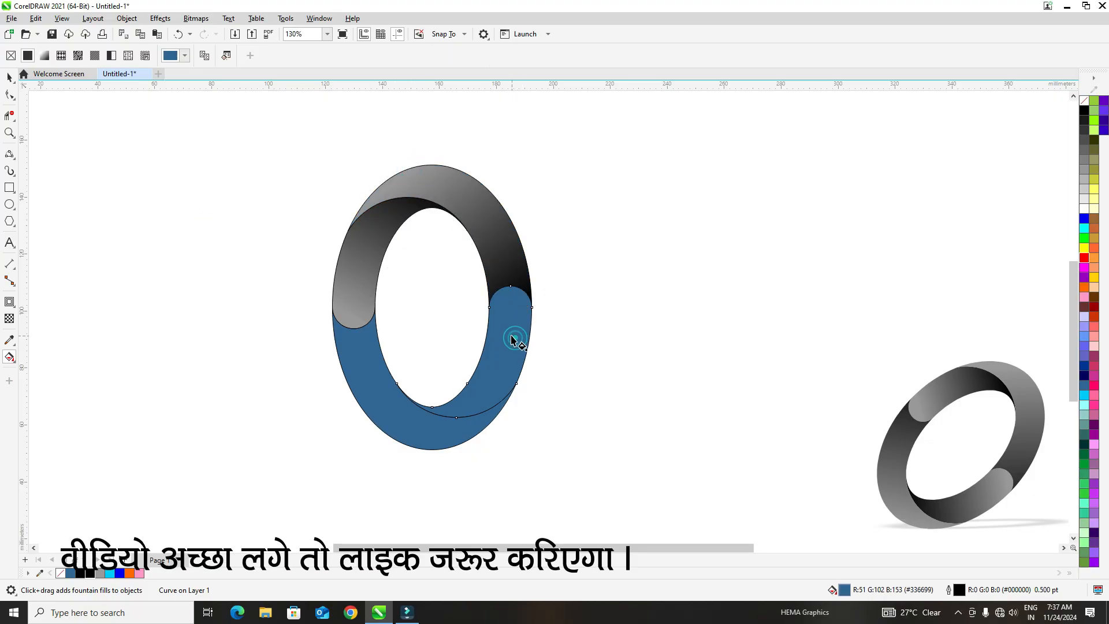
key(ctrl+t)
key(ctrl+t)
click(517, 408)
click(471, 427)
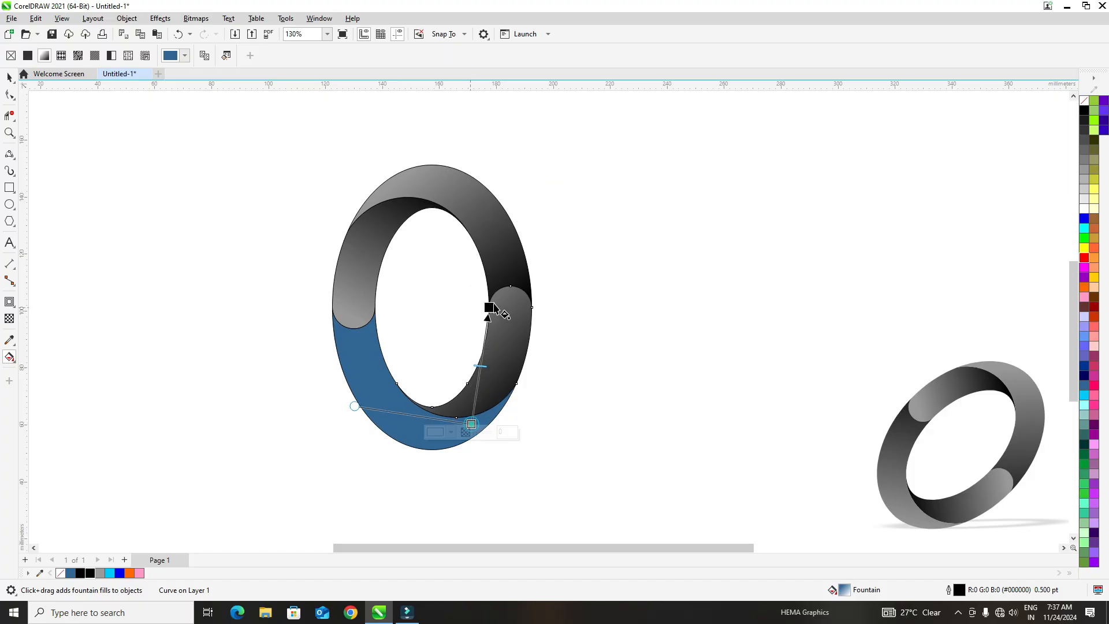
drag(495, 306, 471, 424)
drag(510, 316, 422, 464)
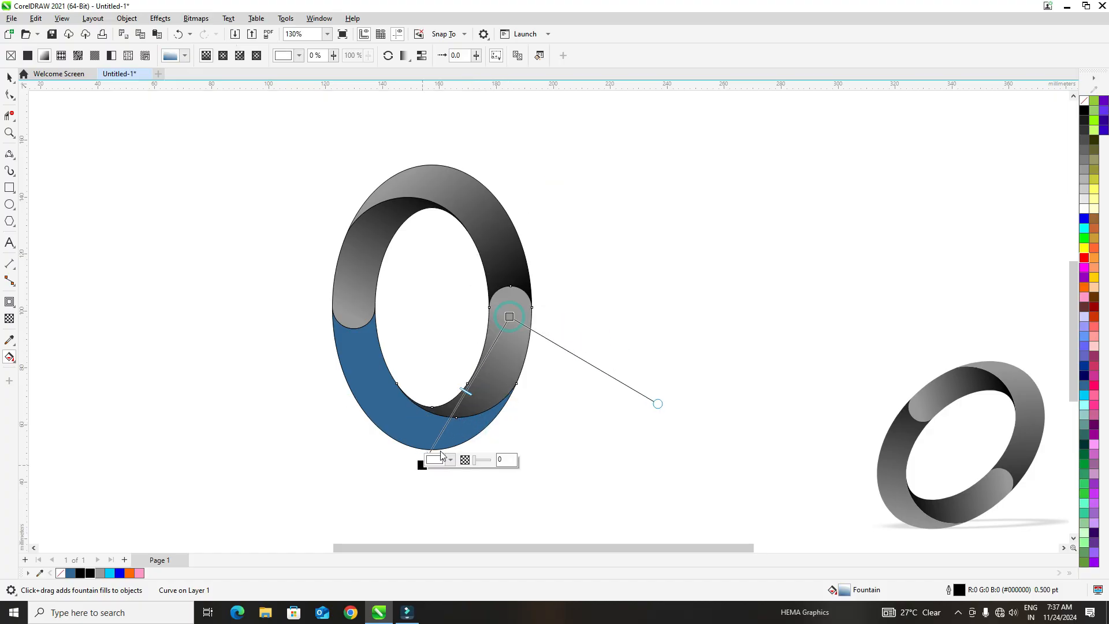
drag(509, 317, 516, 291)
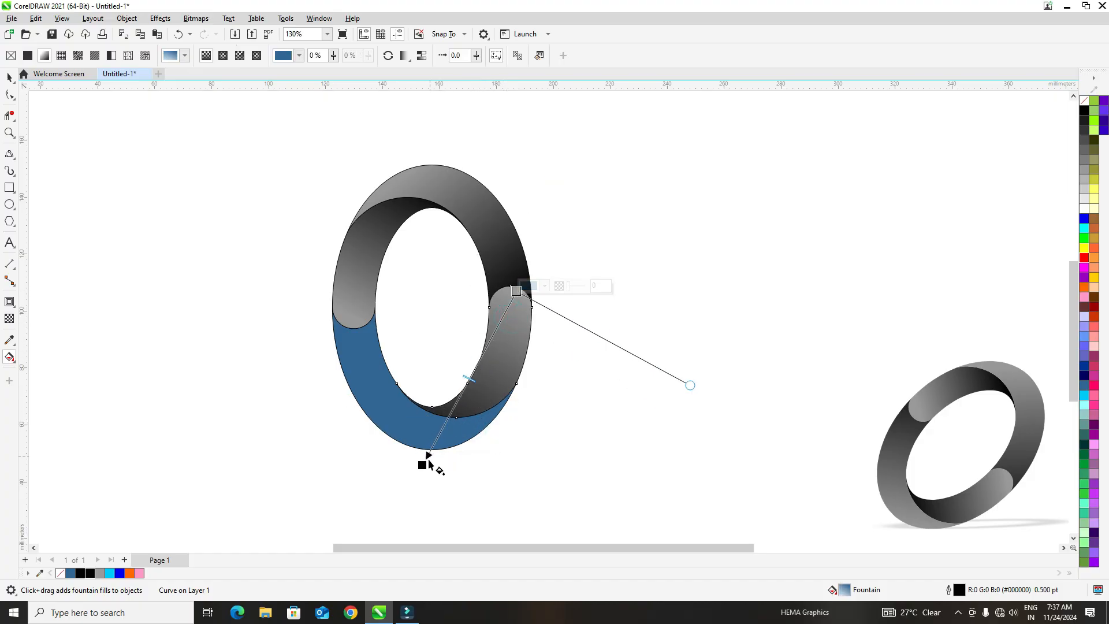
drag(422, 465, 406, 424)
key(ctrl+z)
Repeat the fountain fill on the lower outer band, with grey at the ring's bottom and black at its left end.
click(403, 419)
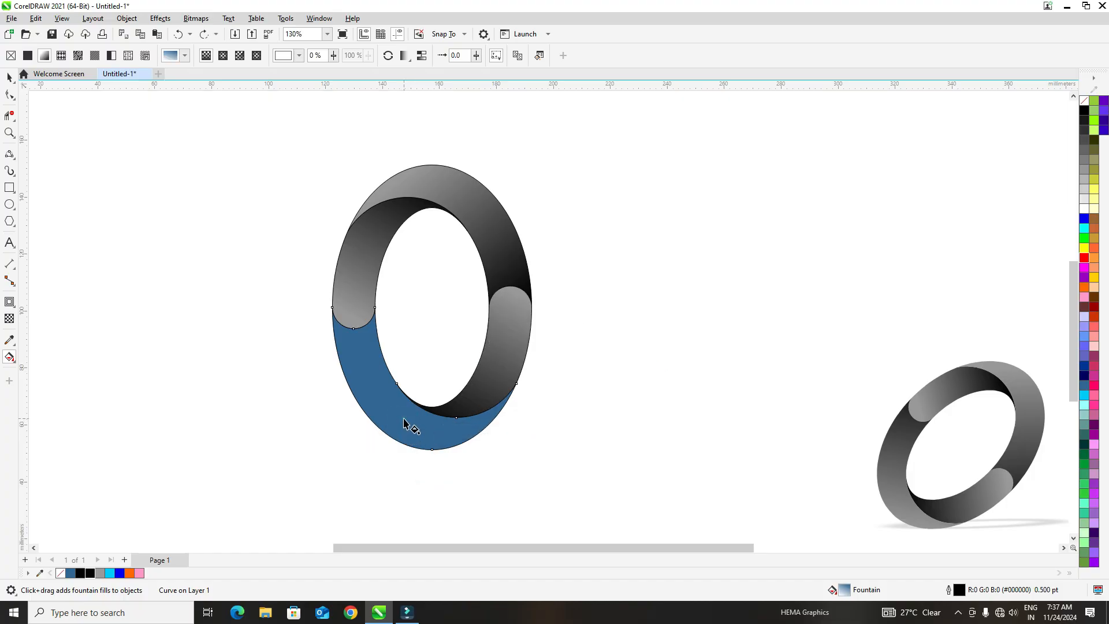
key(ctrl+r)
drag(446, 462, 342, 301)
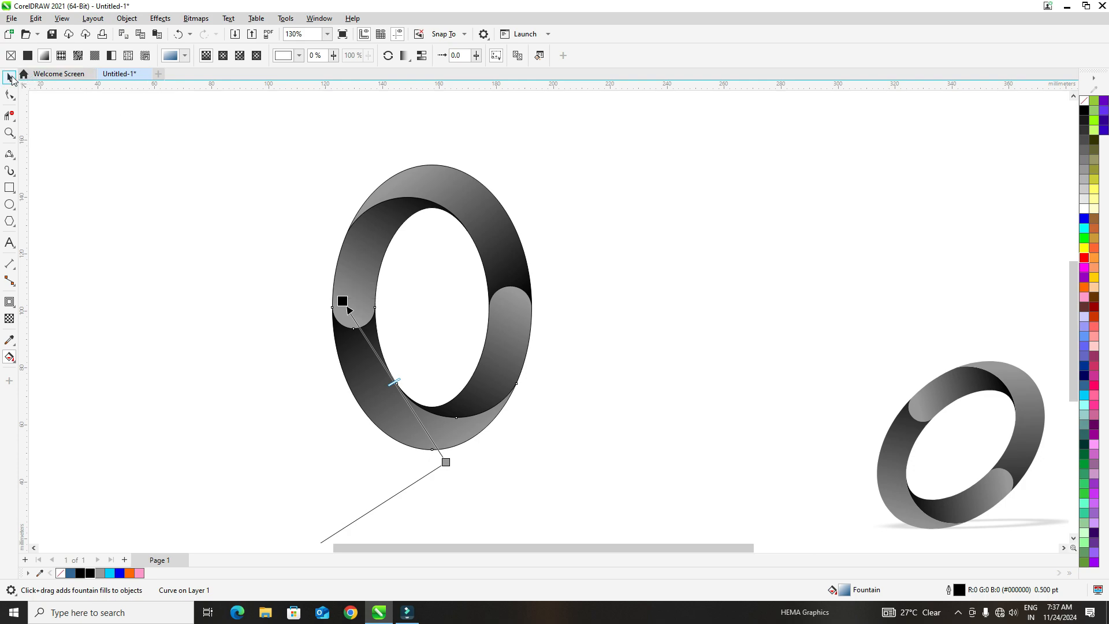
click(9, 76)
click(118, 238)
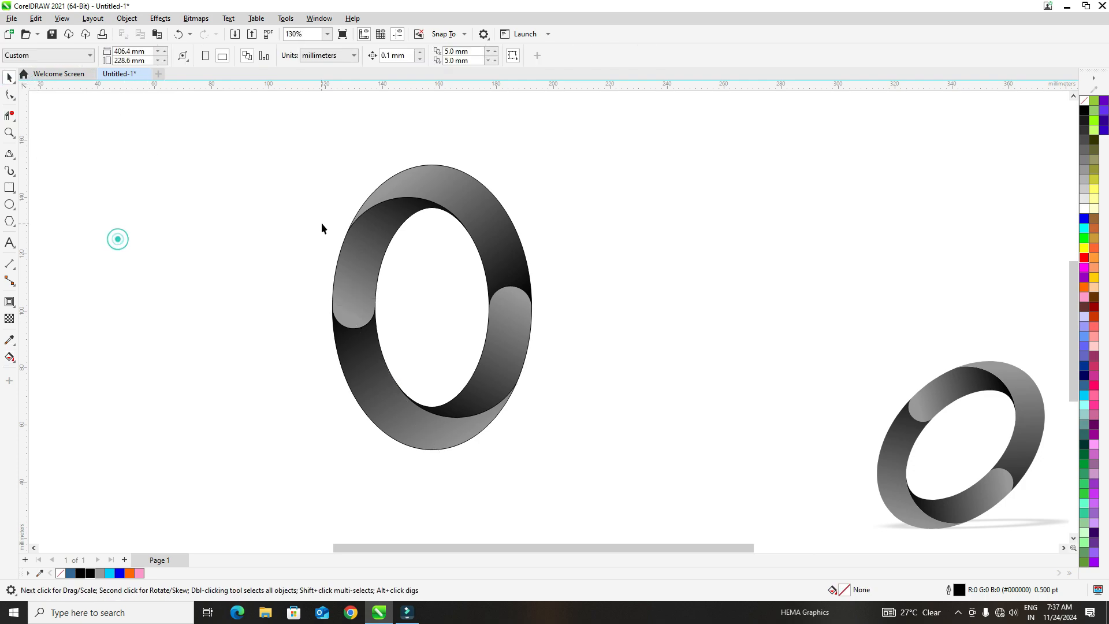
Adjust the lower band's gradient by moving its grey start up to the inner edge and its black end beyond the ring's left side.
click(392, 393)
key(g)
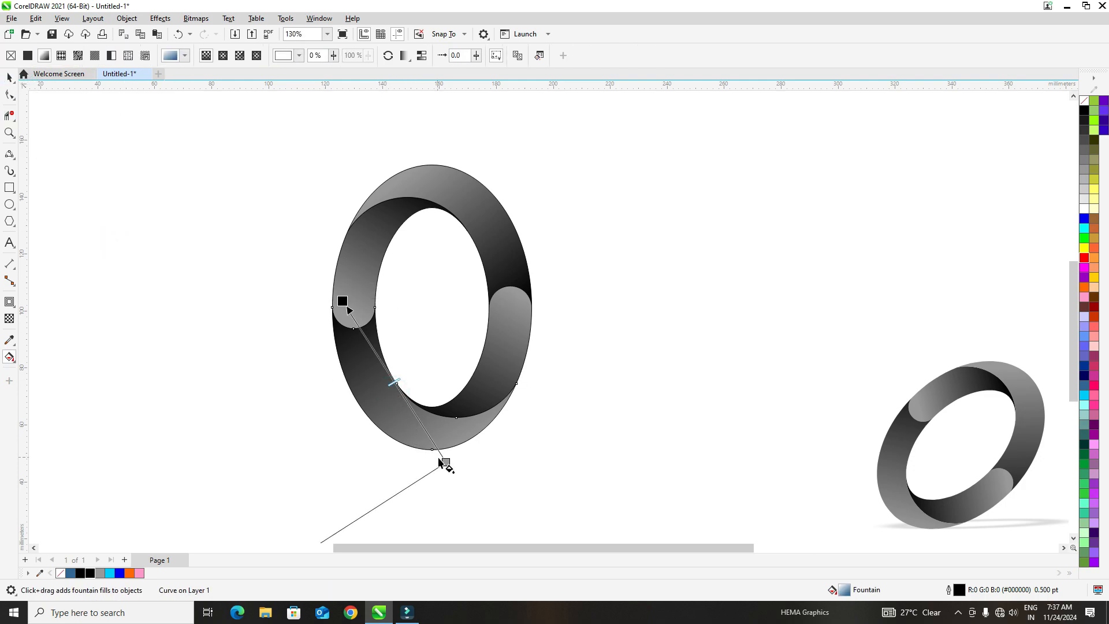
drag(443, 462, 413, 415)
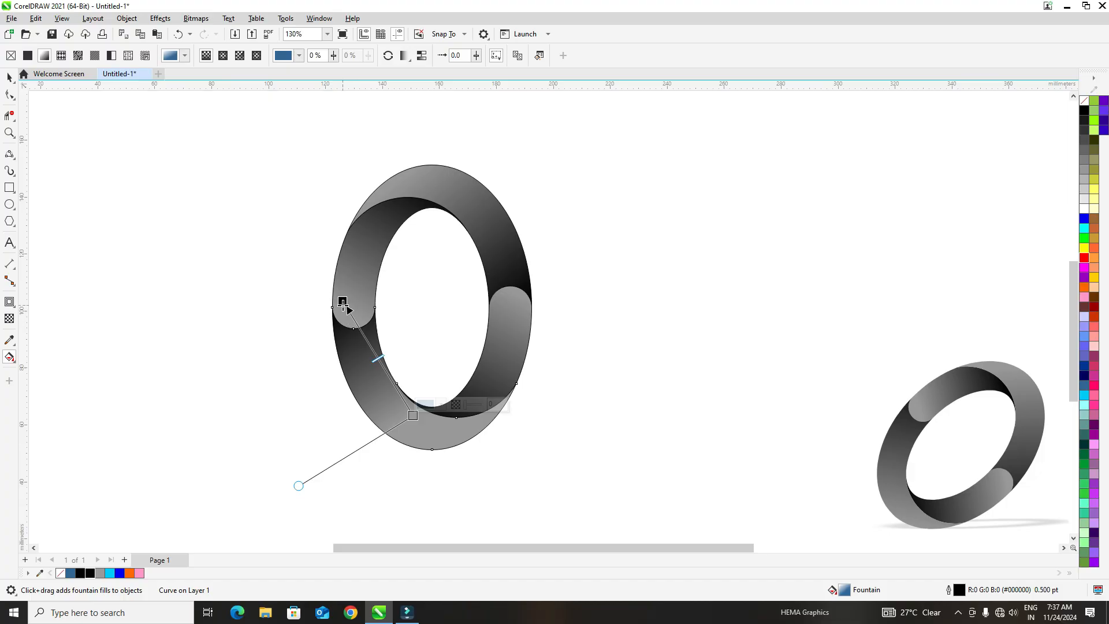
drag(342, 303, 324, 276)
Adjust the upper band's gradient by extending its black end beyond the ring's lower right and moving its grey start to the inner edge's top.
click(473, 211)
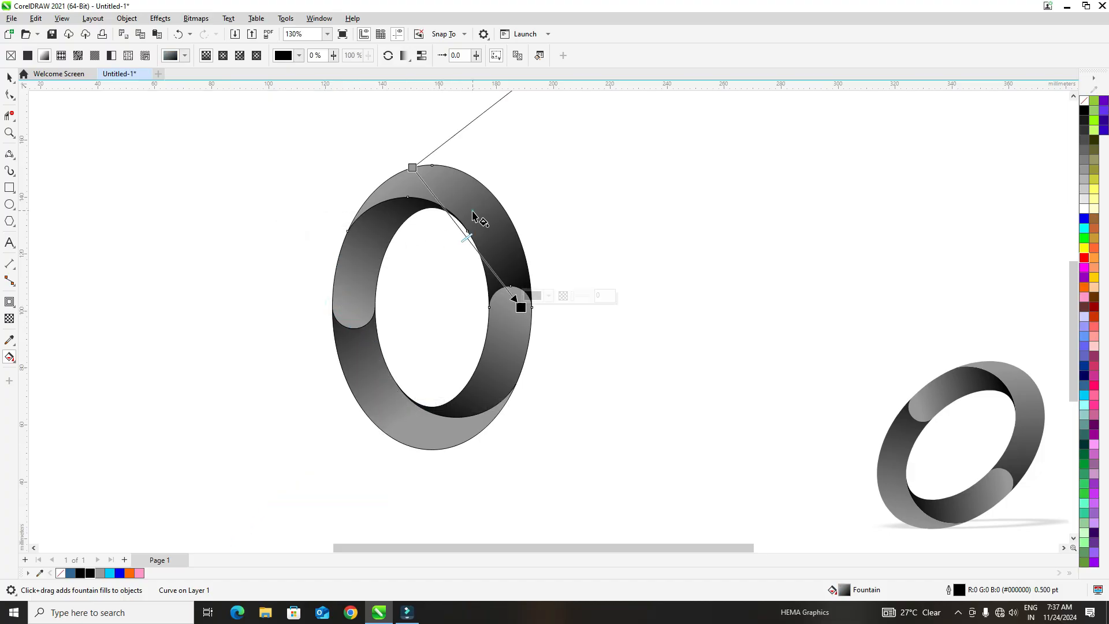
drag(520, 307, 554, 397)
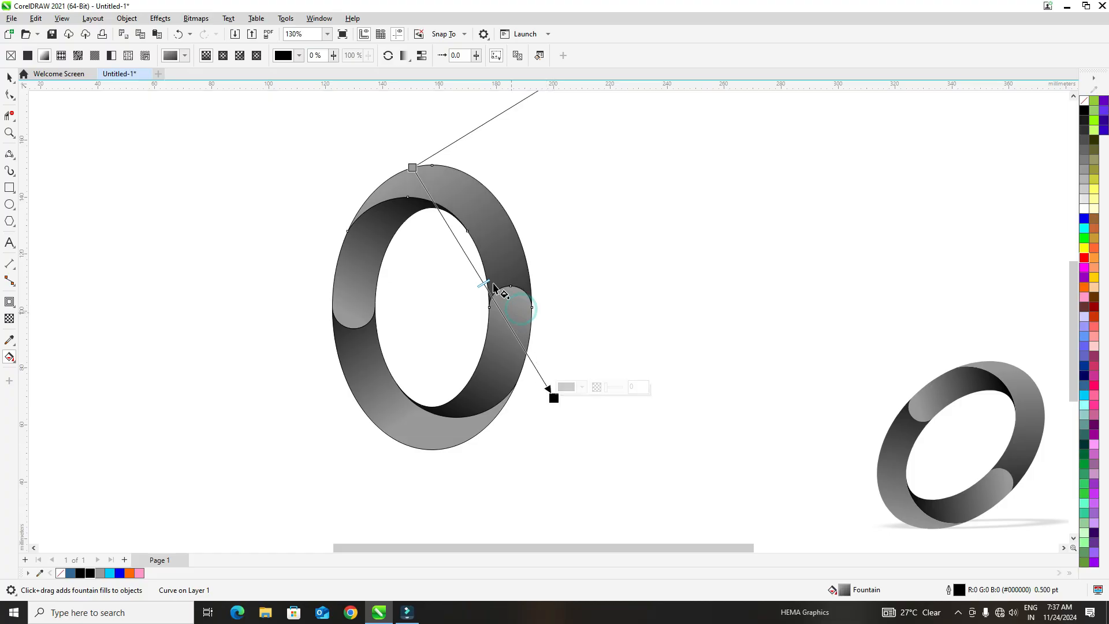
drag(413, 167, 441, 206)
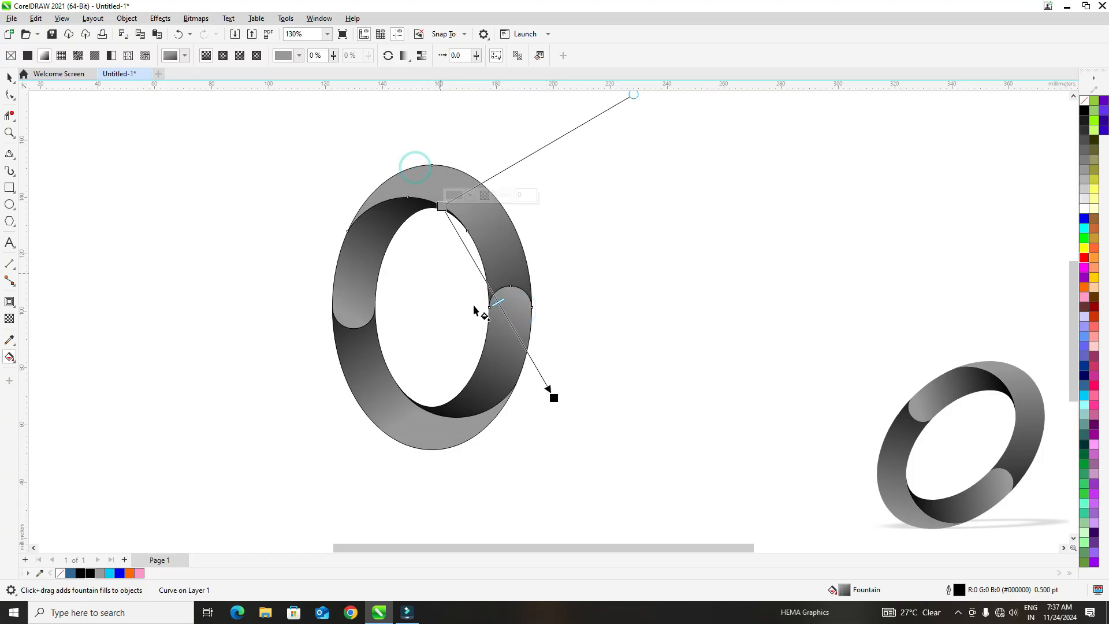
Pull the black end of the upper band's gradient in to the ring's right edge, and remove the outlines from all four ring pieces.
drag(547, 393, 530, 359)
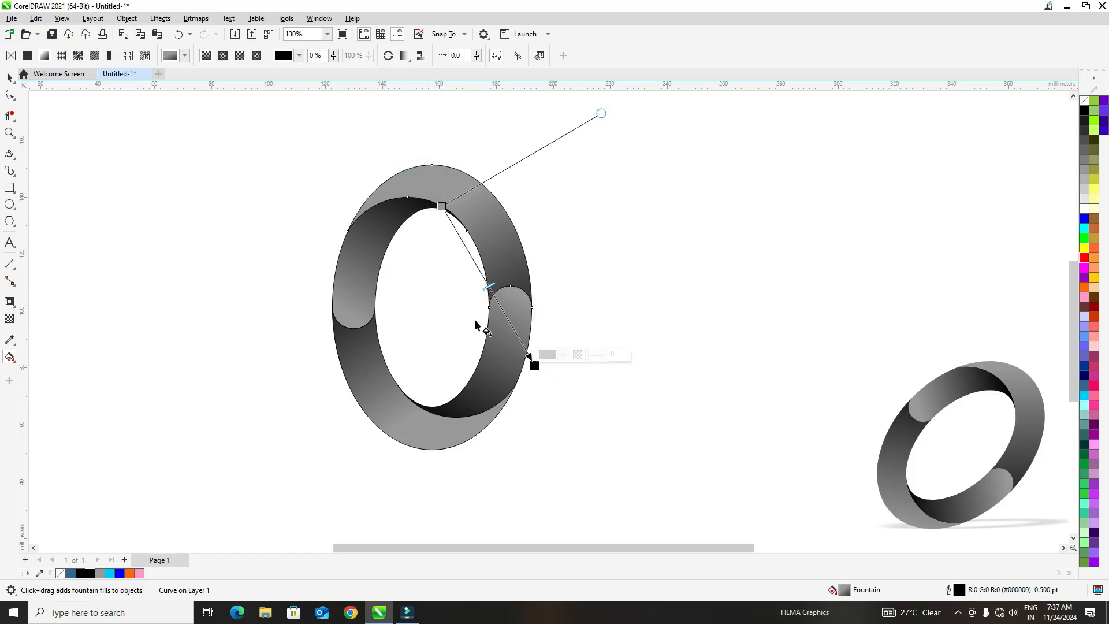
click(7, 77)
drag(271, 124, 601, 492)
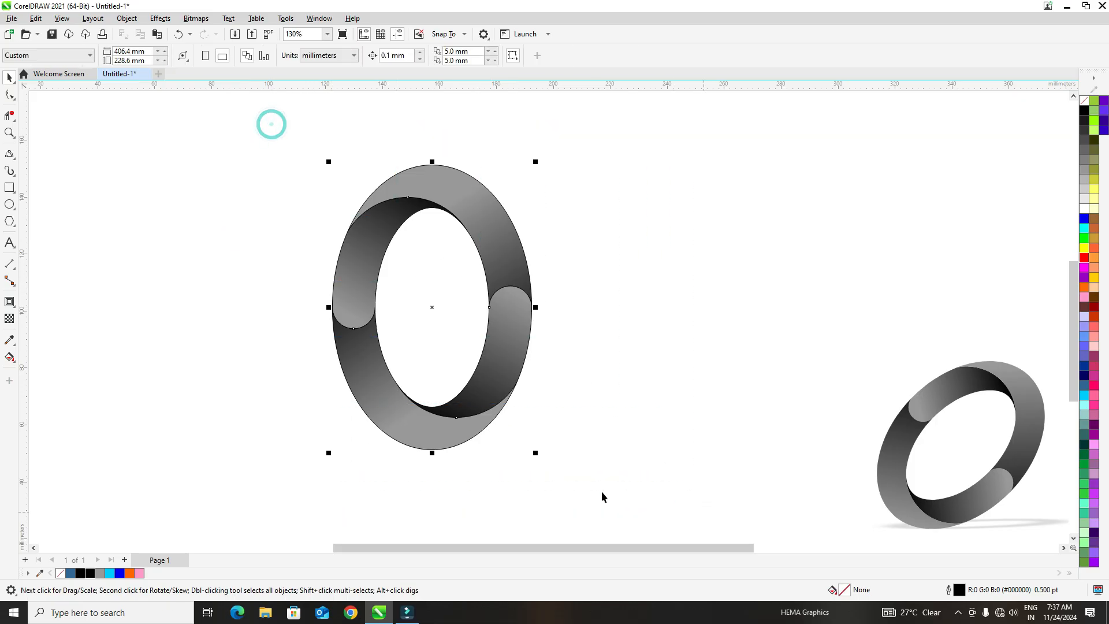
right_click(62, 576)
click(117, 416)
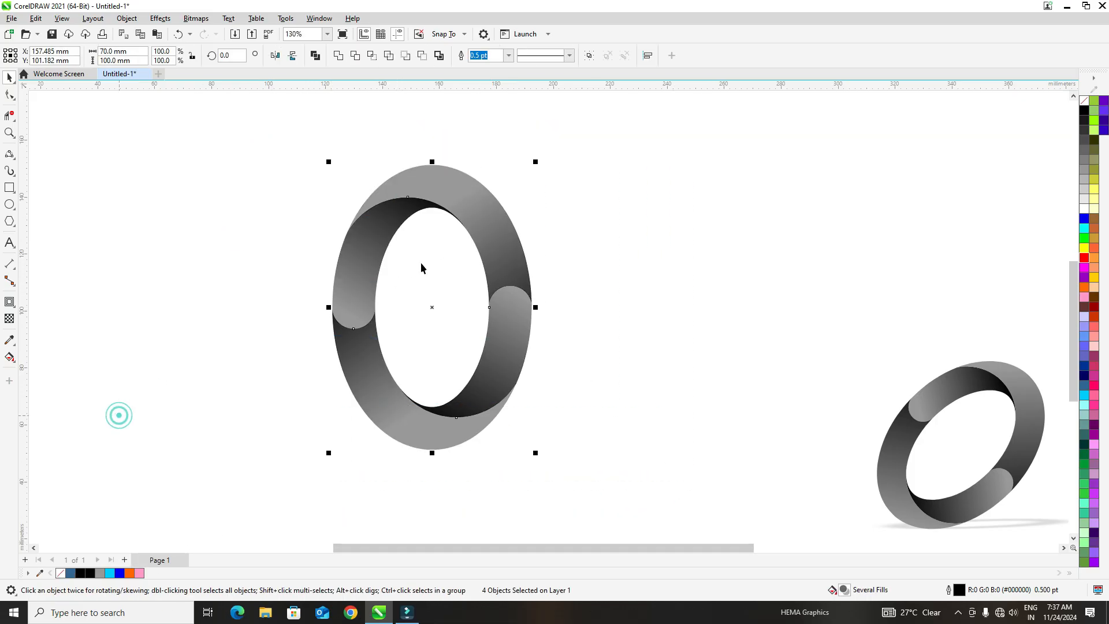
Rotate the whole ring clockwise to an angle of 315 degrees and group its four pieces.
click(432, 311)
drag(536, 165, 569, 284)
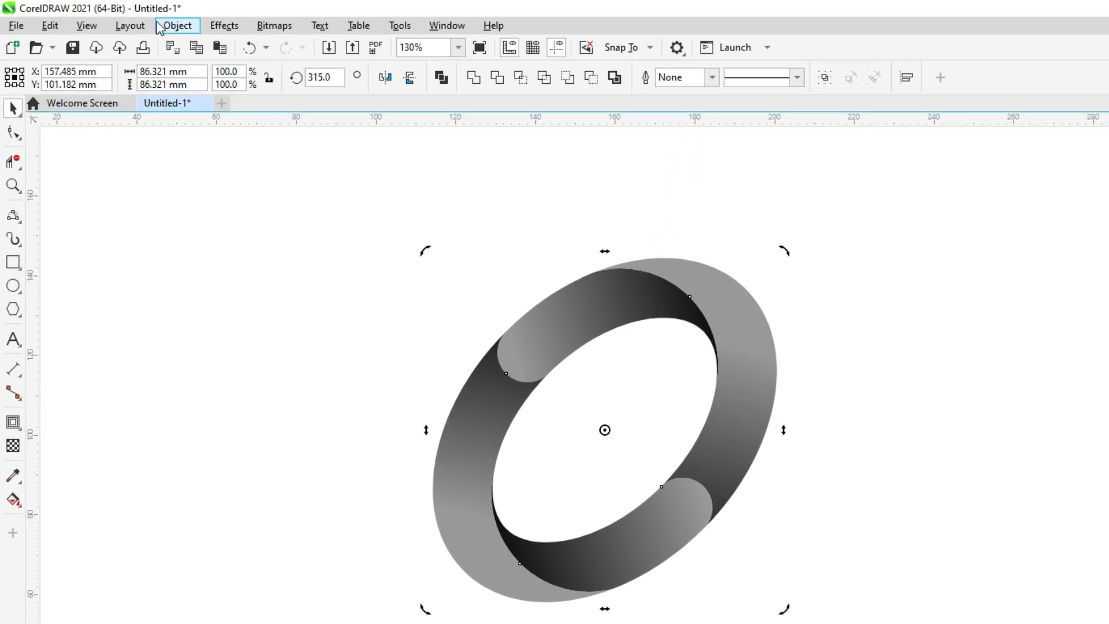
click(125, 19)
mouse_move(317, 300)
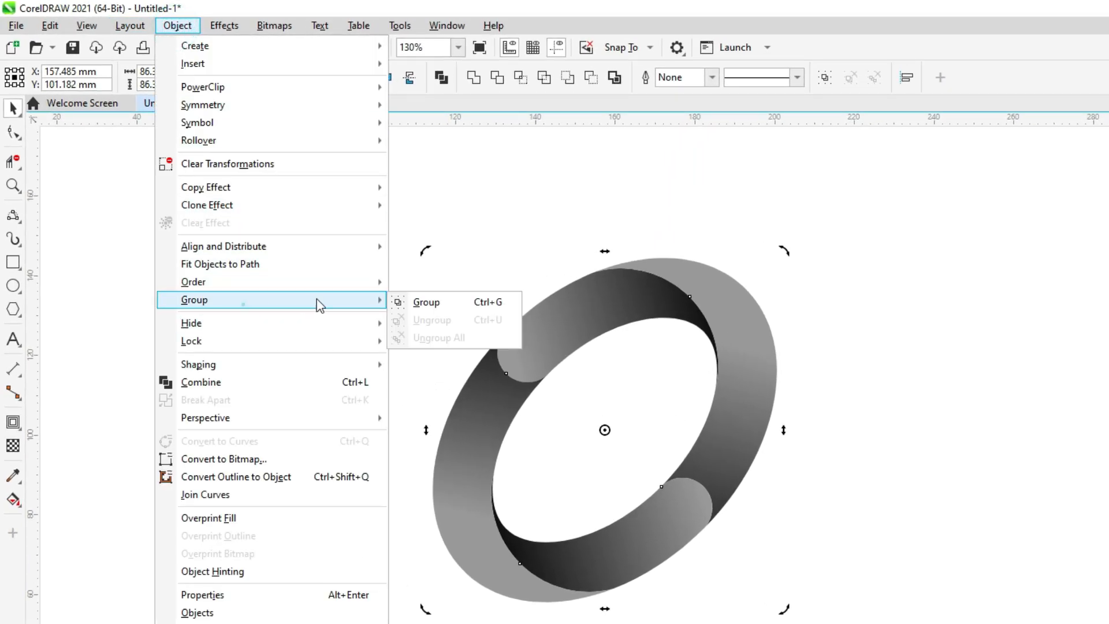
click(425, 302)
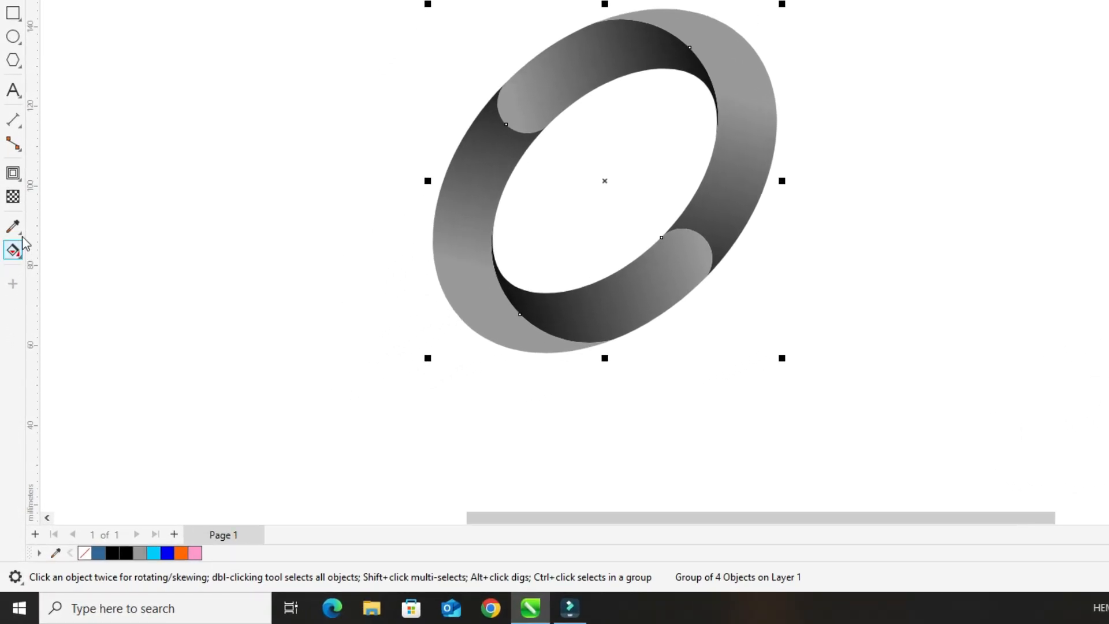
Add a perspective drop shadow from the ring's bottom toward the right, with feathering 20 and opacity 20.
click(22, 184)
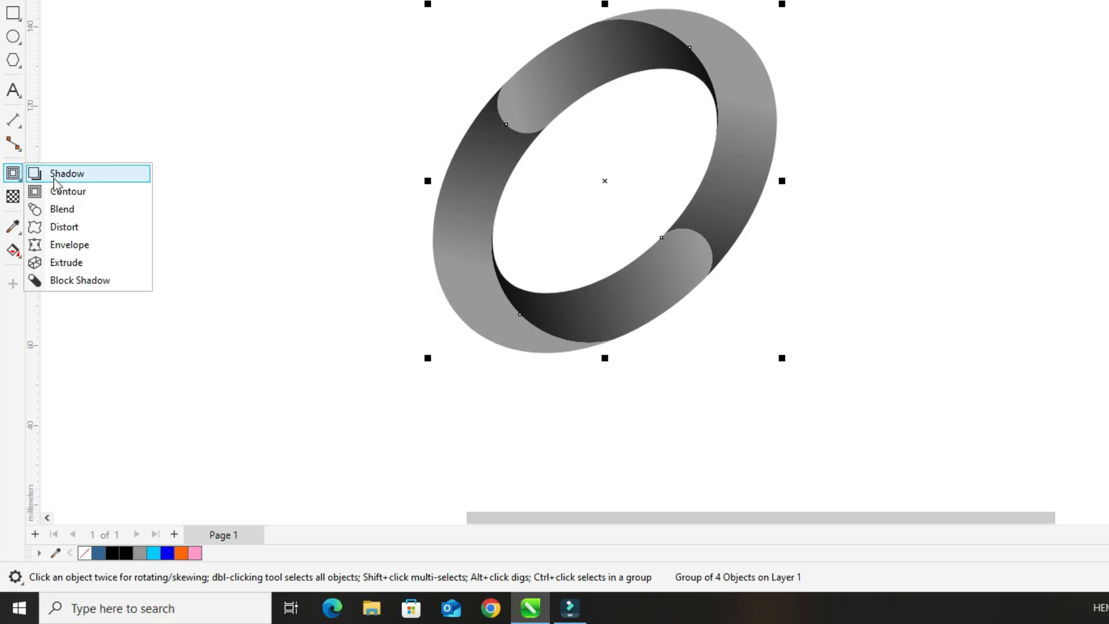
click(64, 171)
drag(354, 422, 560, 409)
text(20)
key(Return)
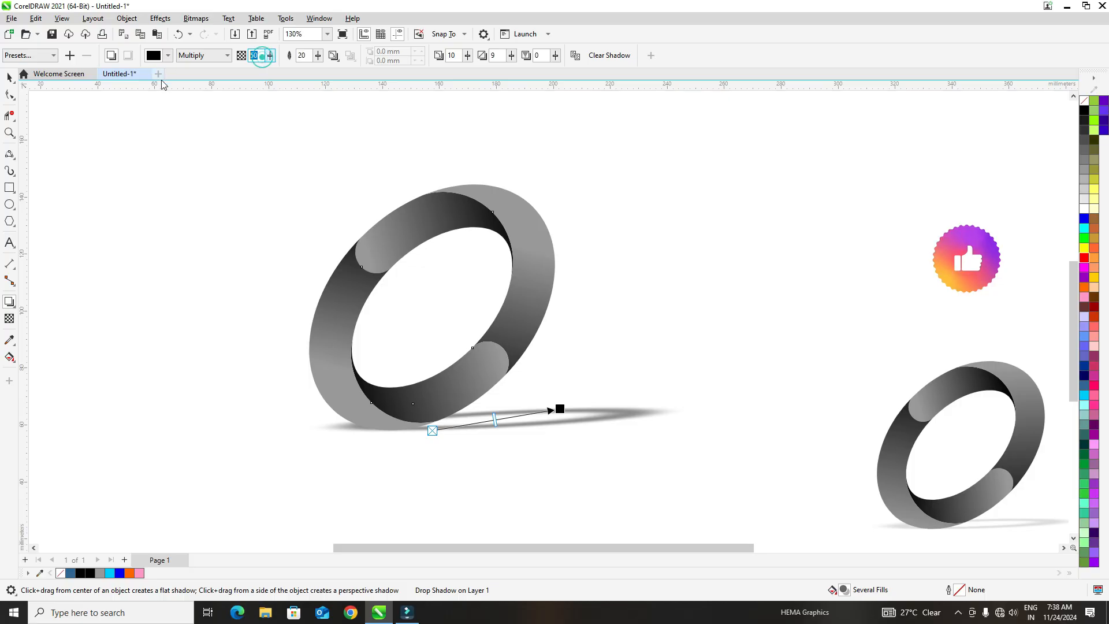
text(20)
key(Return)
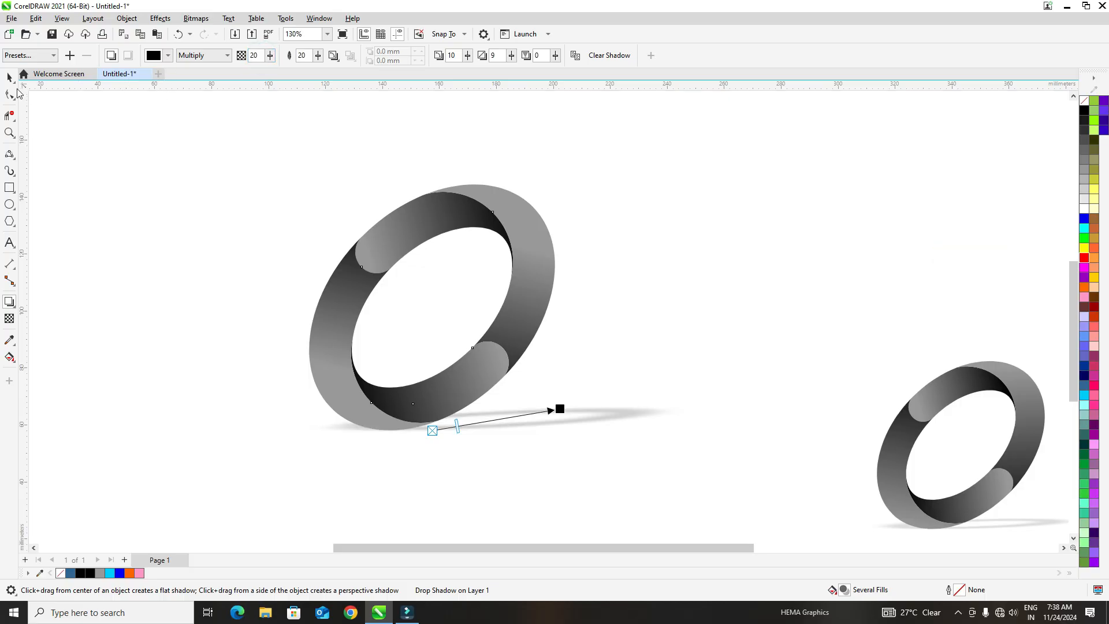